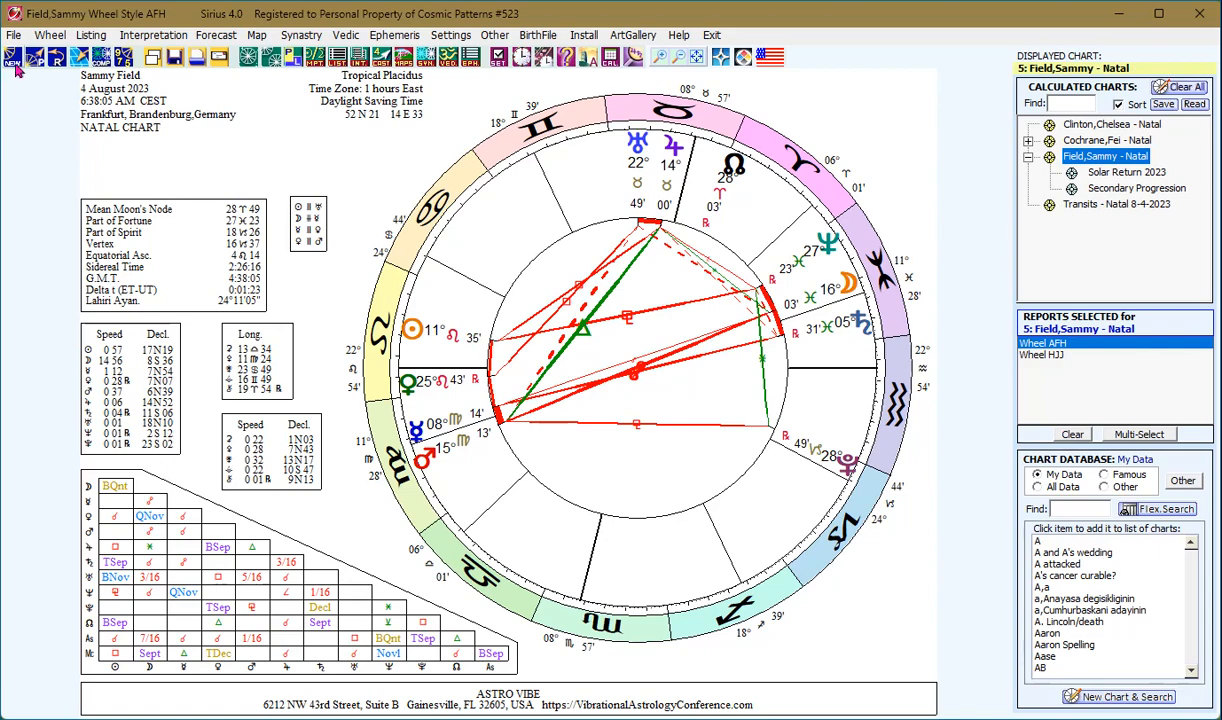
- Open the NEW toolbar menu of new-chart choices beside the displayed natal chart
{"action": "left_click", "coordinate": [13, 60]}
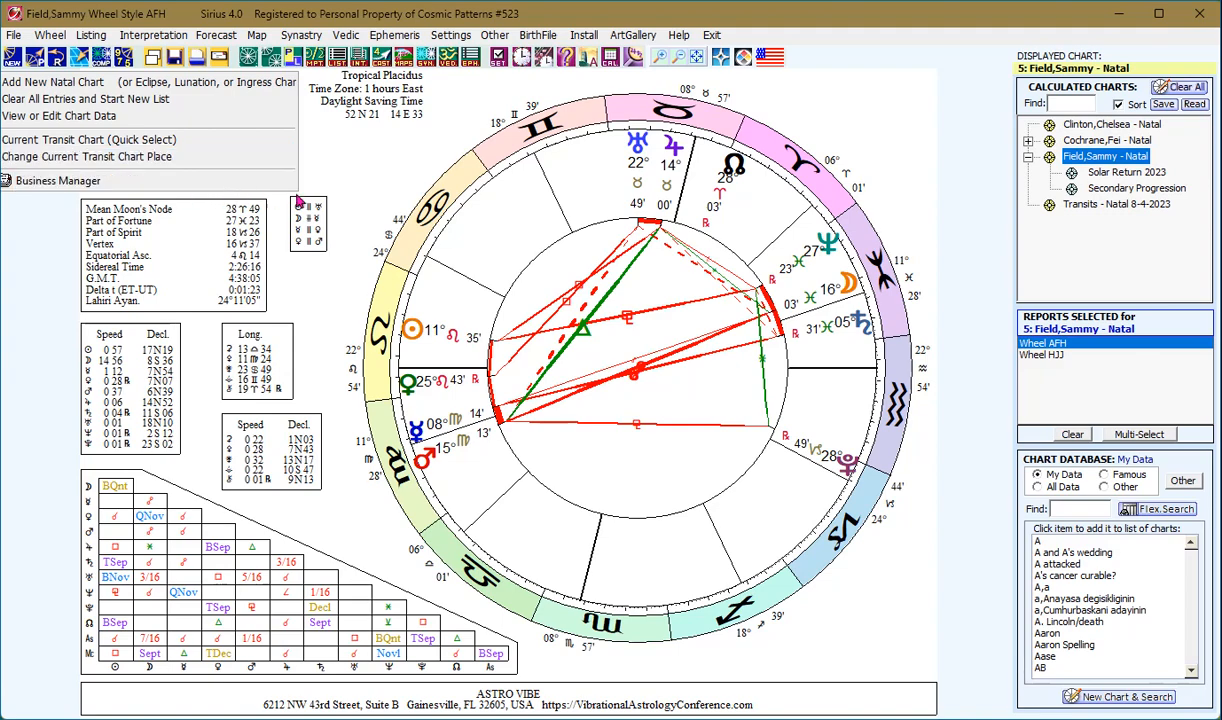
- Start Add New Natal Chart, then cancel it and discard the new data
{"action": "left_click", "coordinate": [703, 175]}
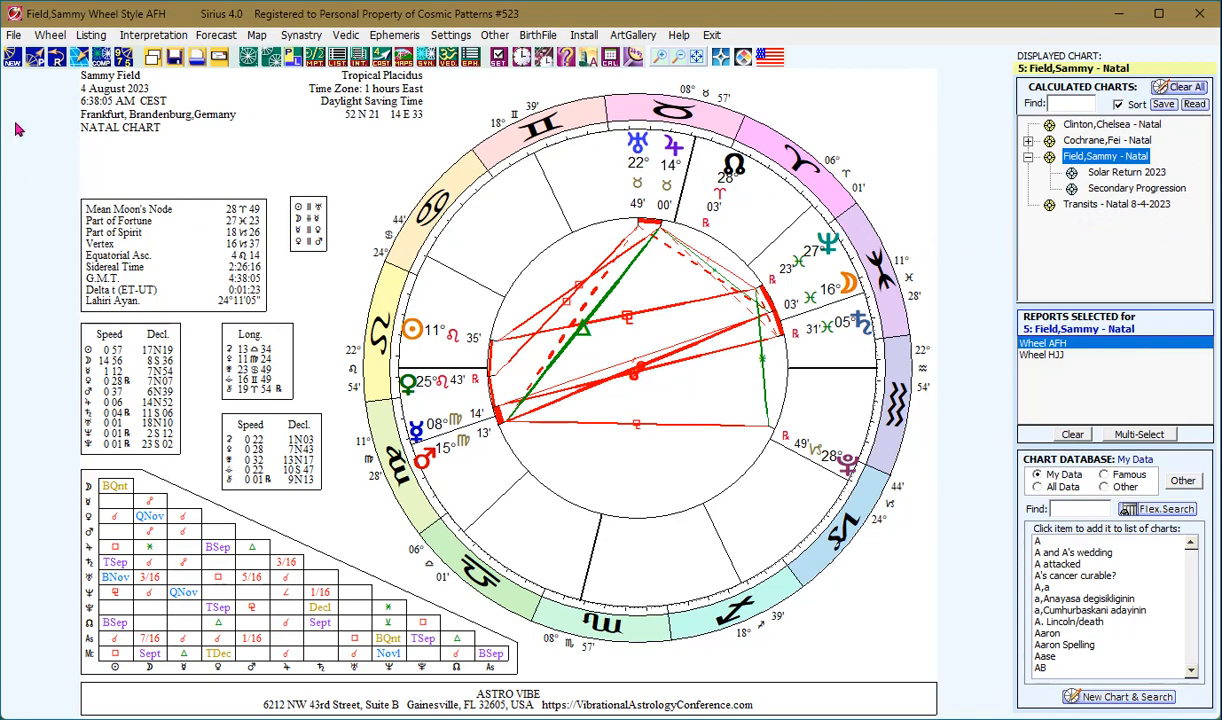
{"action": "left_click", "coordinate": [13, 60]}
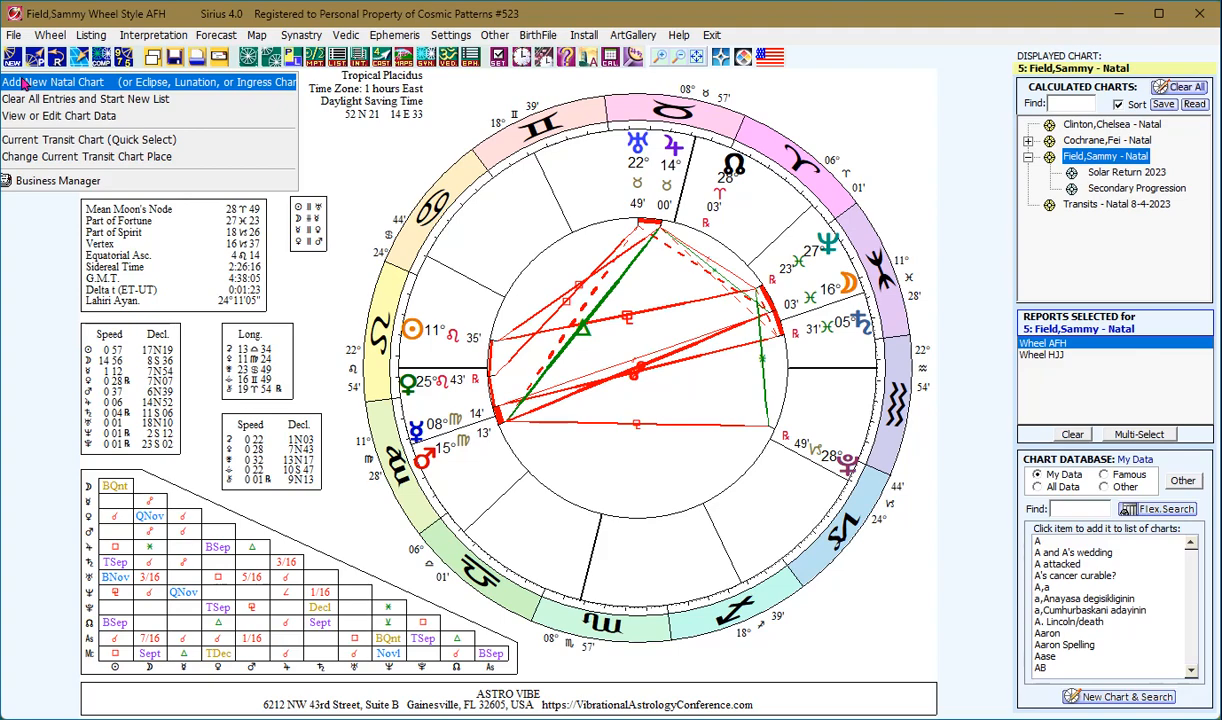
{"action": "left_click", "coordinate": [24, 84]}
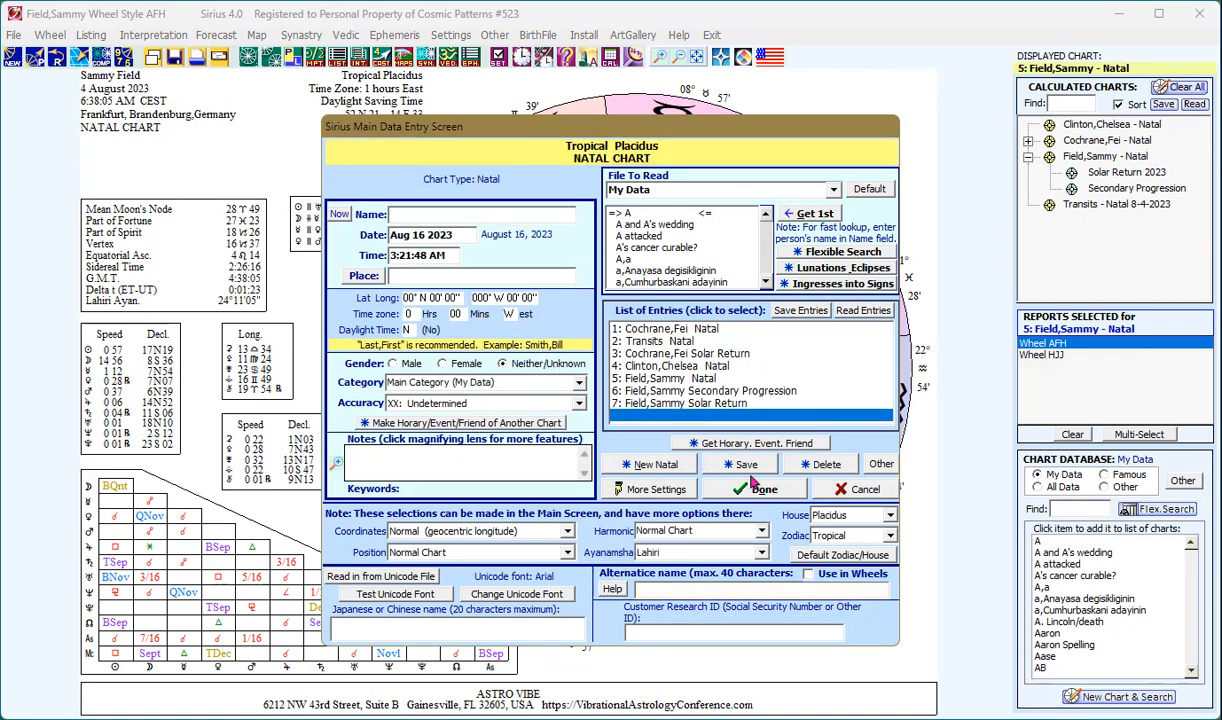
{"action": "left_click", "coordinate": [838, 488]}
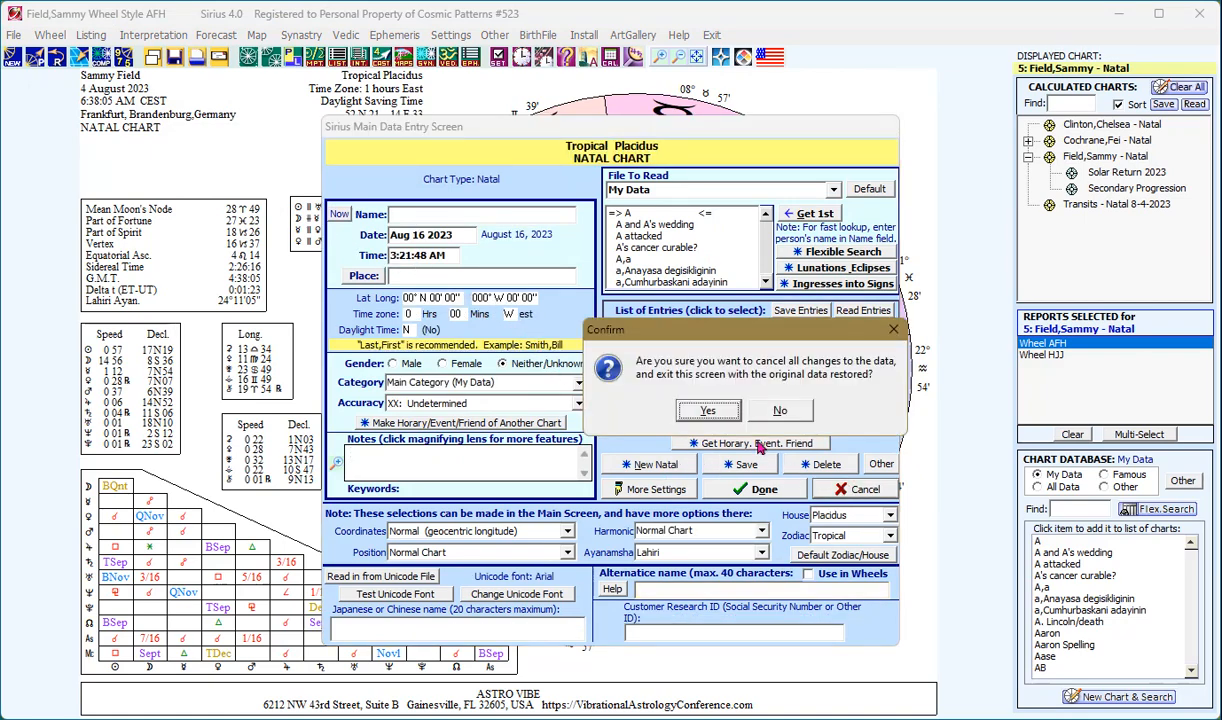
{"action": "left_click", "coordinate": [708, 411]}
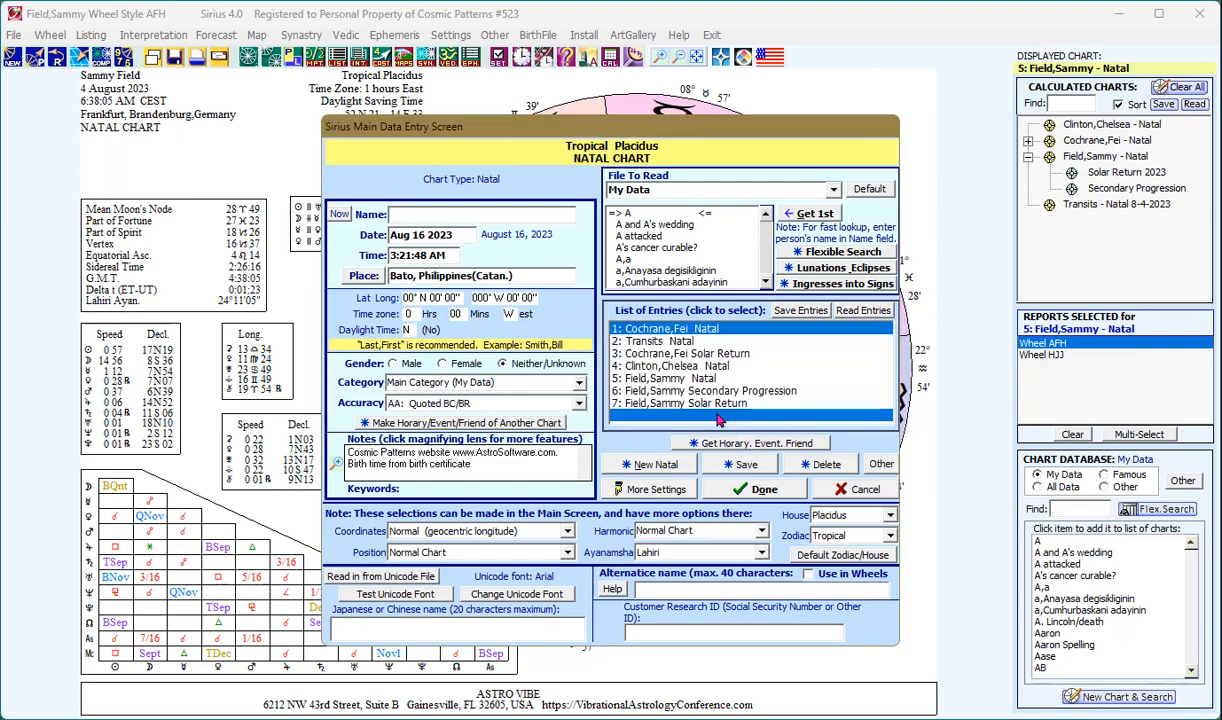
{"action": "left_click", "coordinate": [10, 60]}
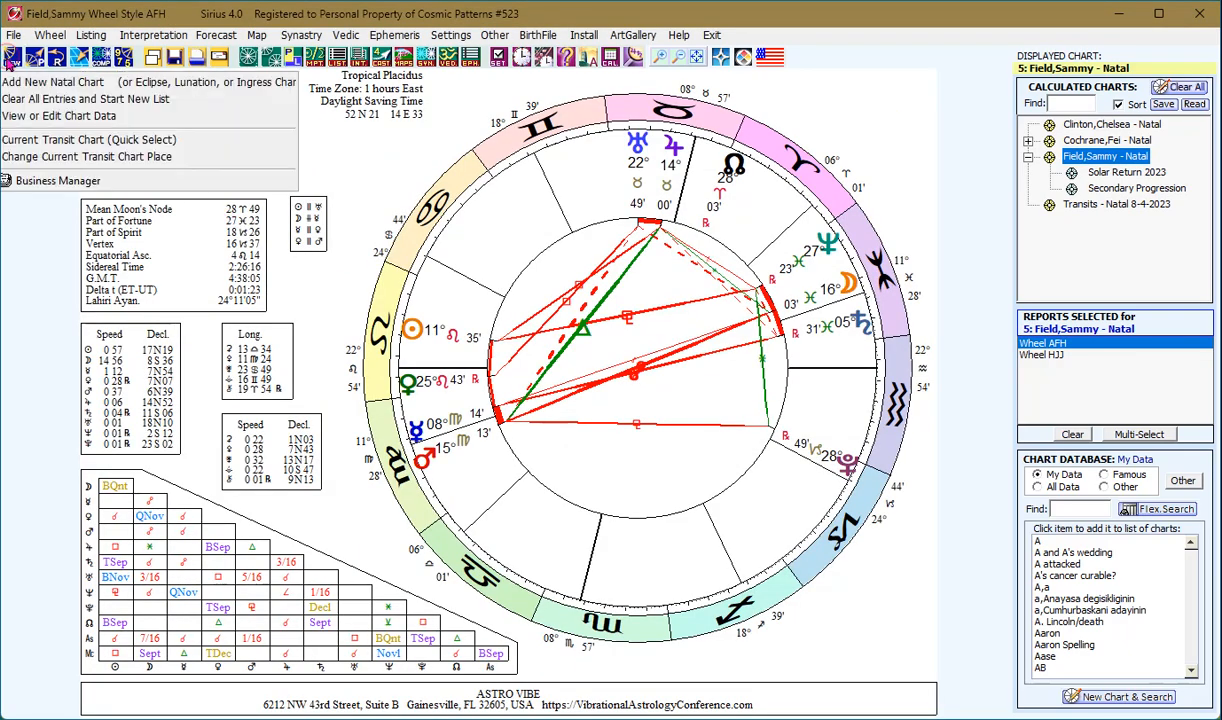
{"action": "left_click", "coordinate": [40, 102]}
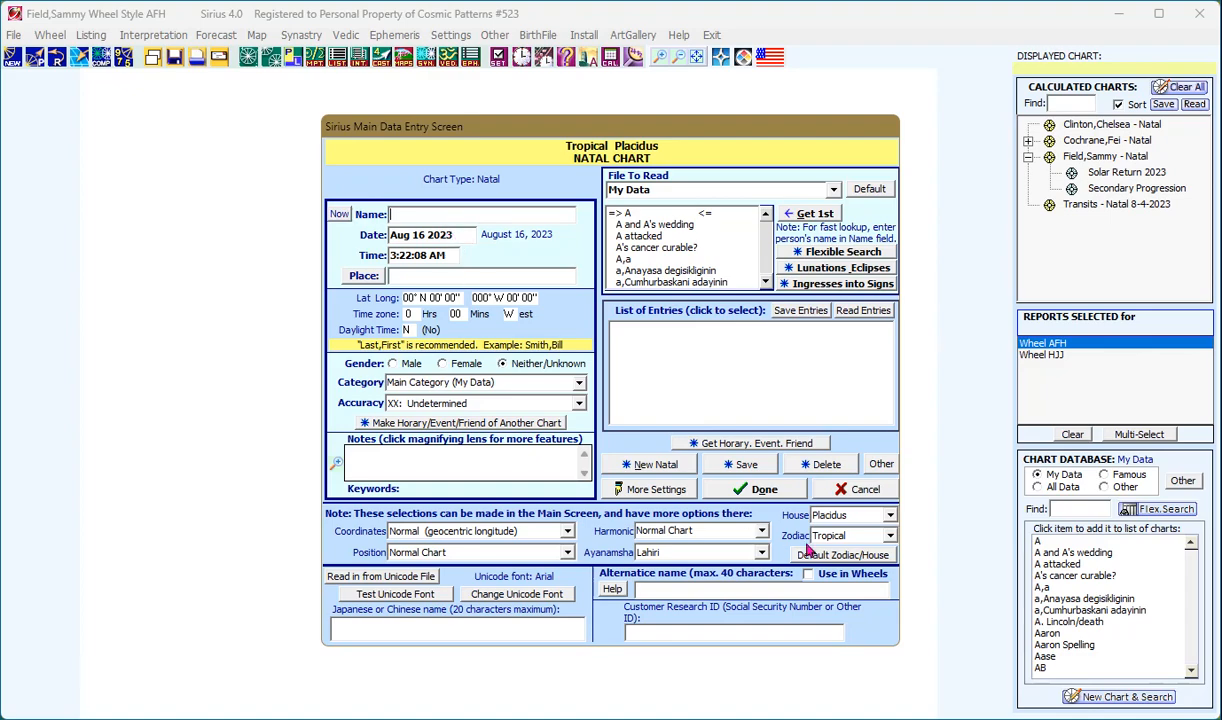
{"action": "left_click", "coordinate": [842, 492]}
{"action": "left_click", "coordinate": [702, 411]}
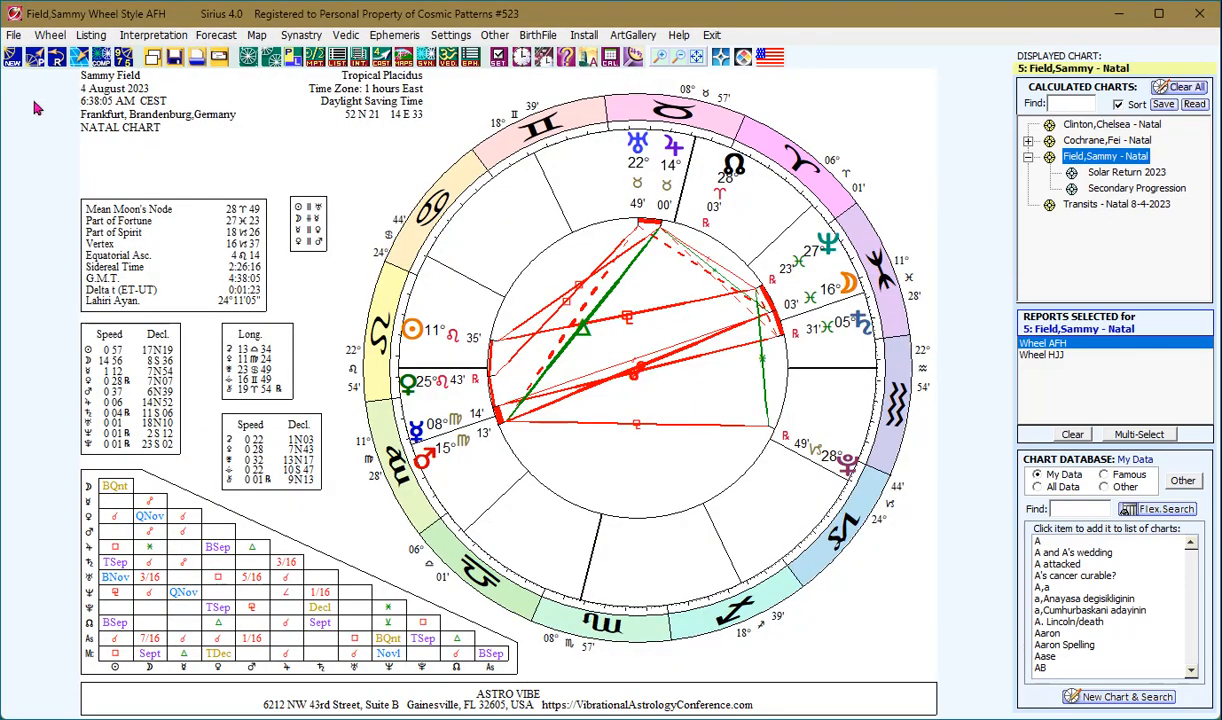
- Change the chart's date to September 30 1989, accept the new time zone, and recalculate
{"action": "left_click", "coordinate": [12, 58]}
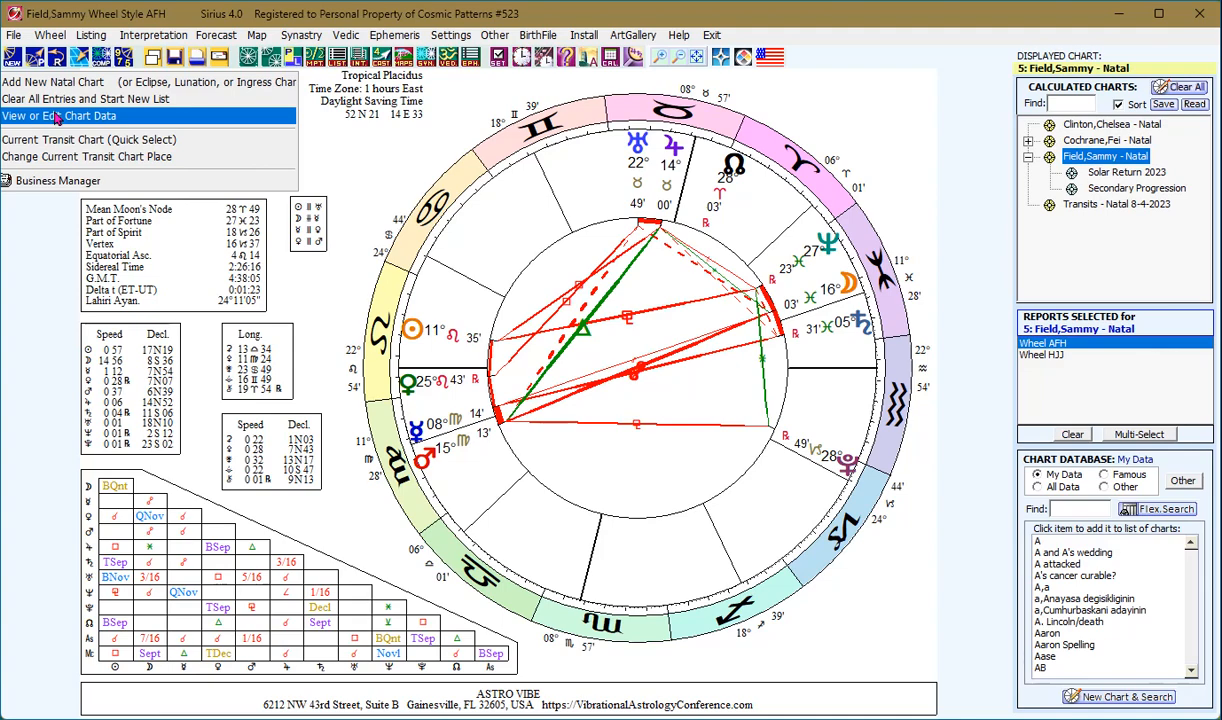
{"action": "left_click", "coordinate": [366, 210]}
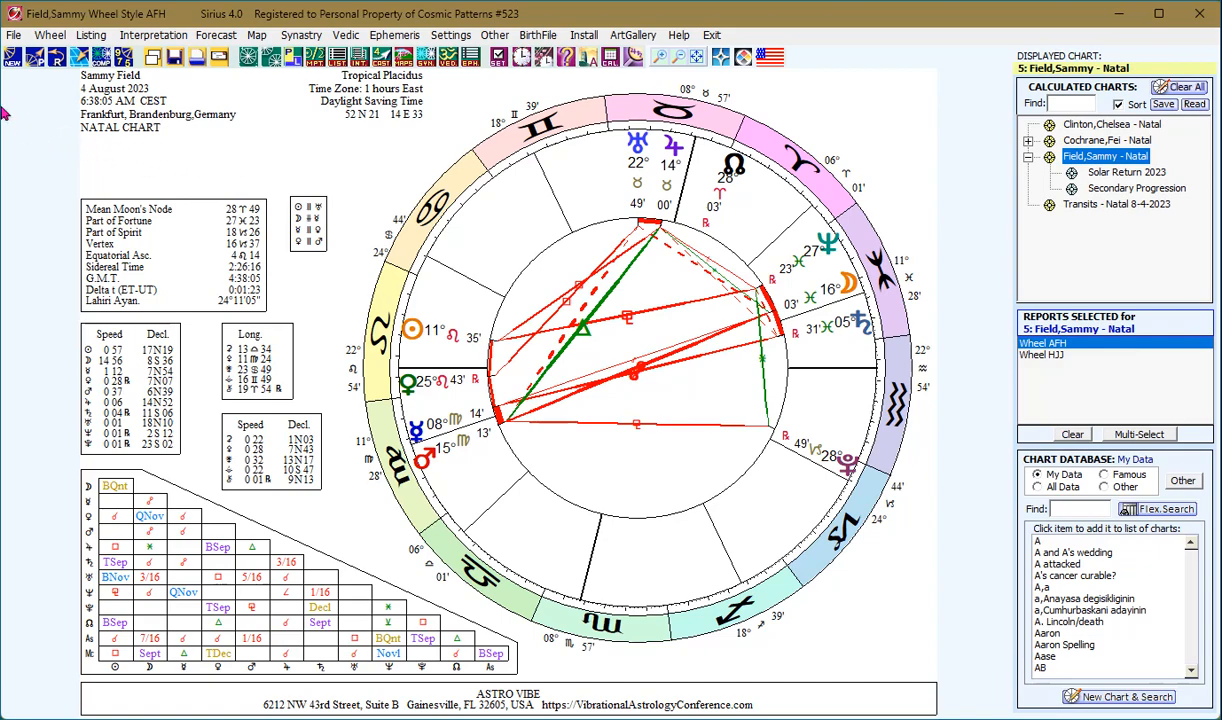
{"action": "left_click", "coordinate": [13, 60]}
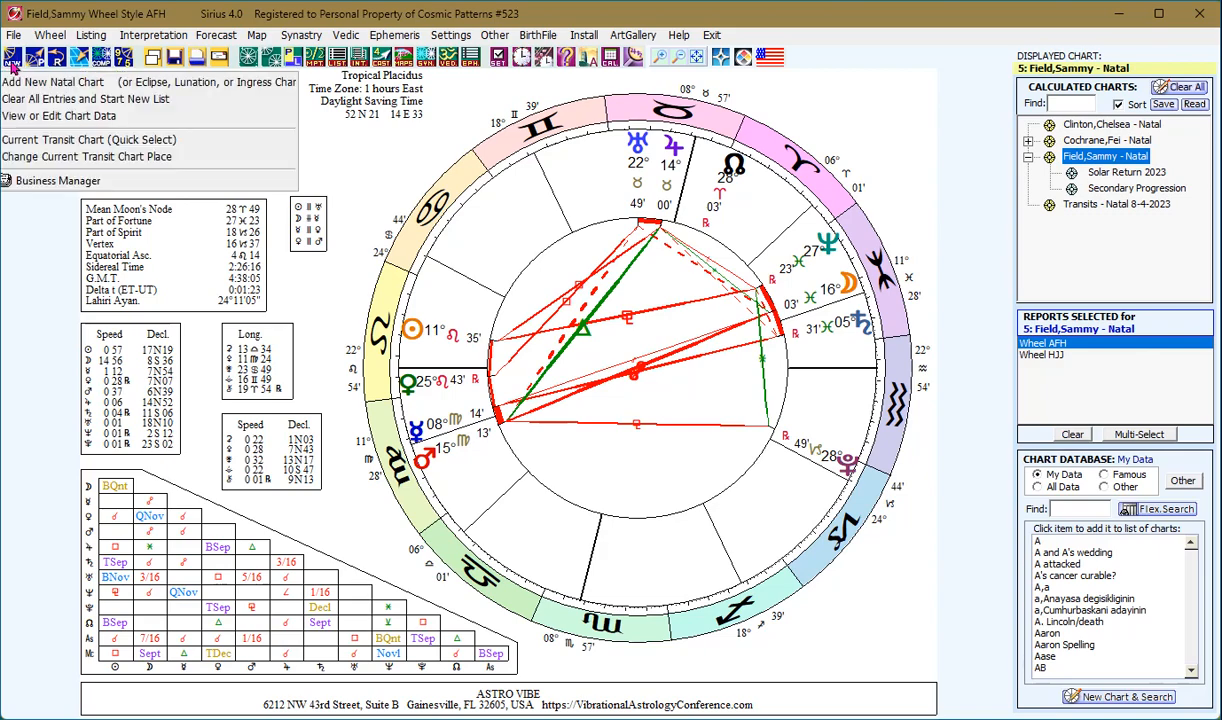
{"action": "left_click", "coordinate": [33, 116]}
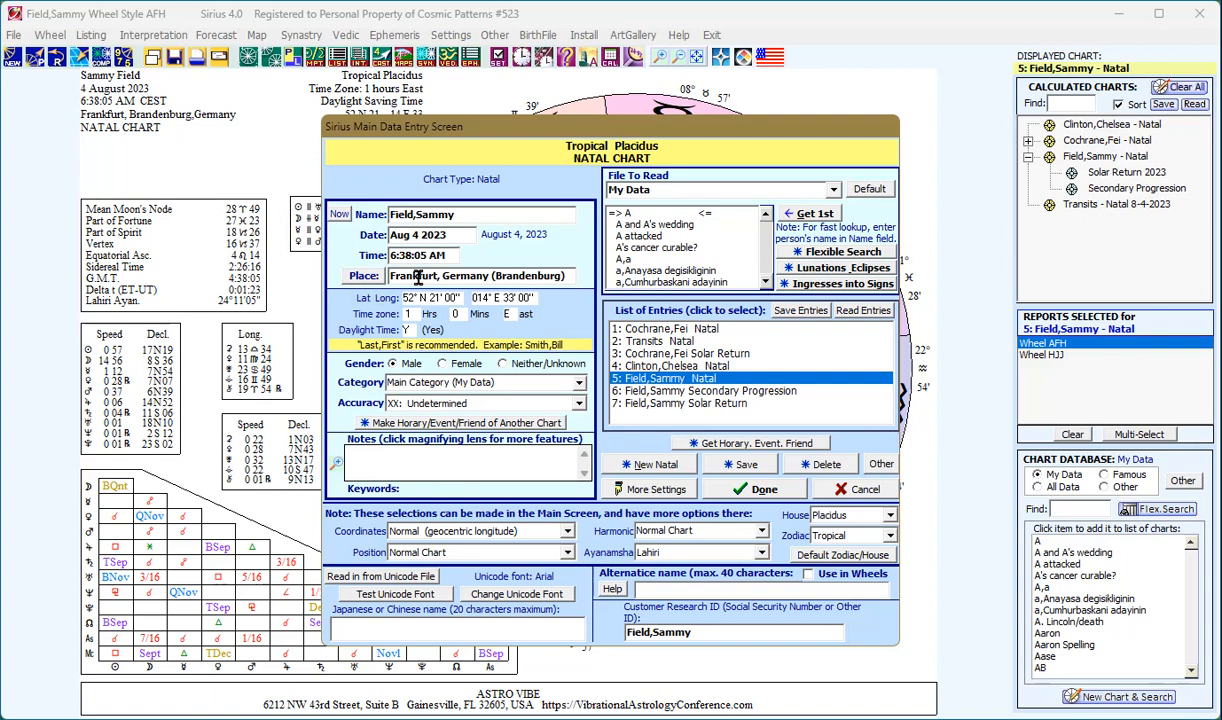
{"action": "left_click", "coordinate": [442, 236]}
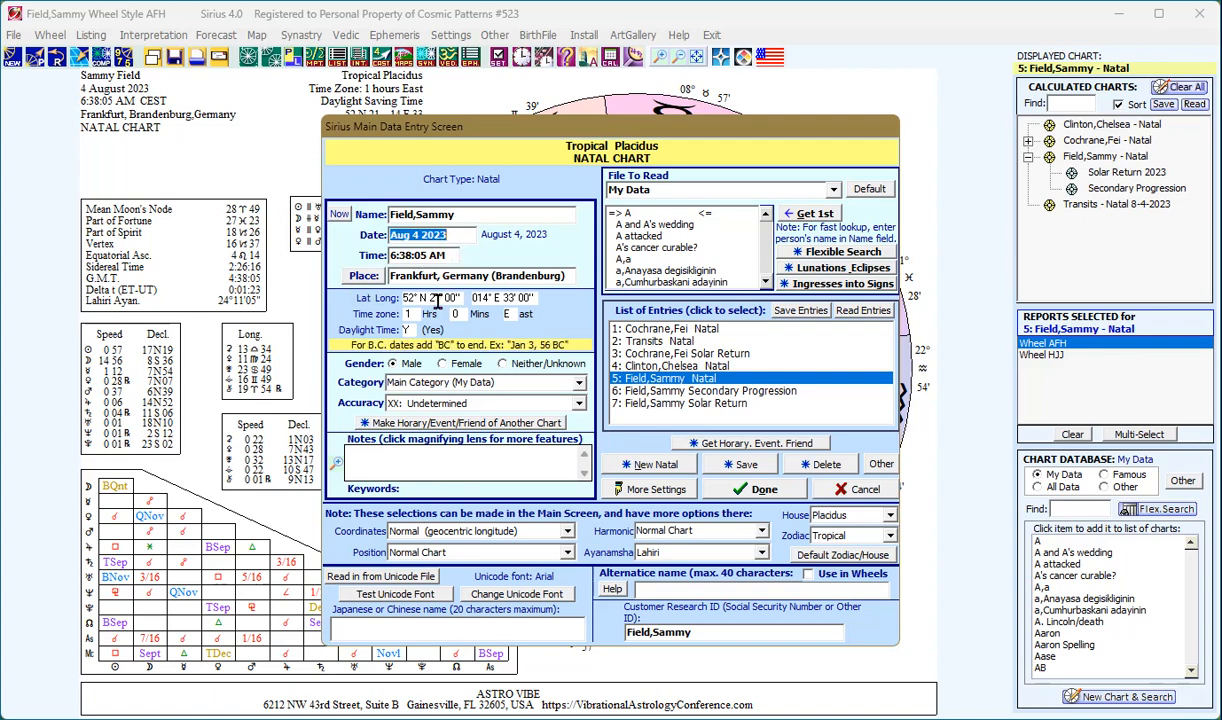
{"action": "type", "text": "Septem"}
{"action": "type", "text": "ber"}
{"action": "type", "text": " 30 198"}
{"action": "type", "text": "5"}
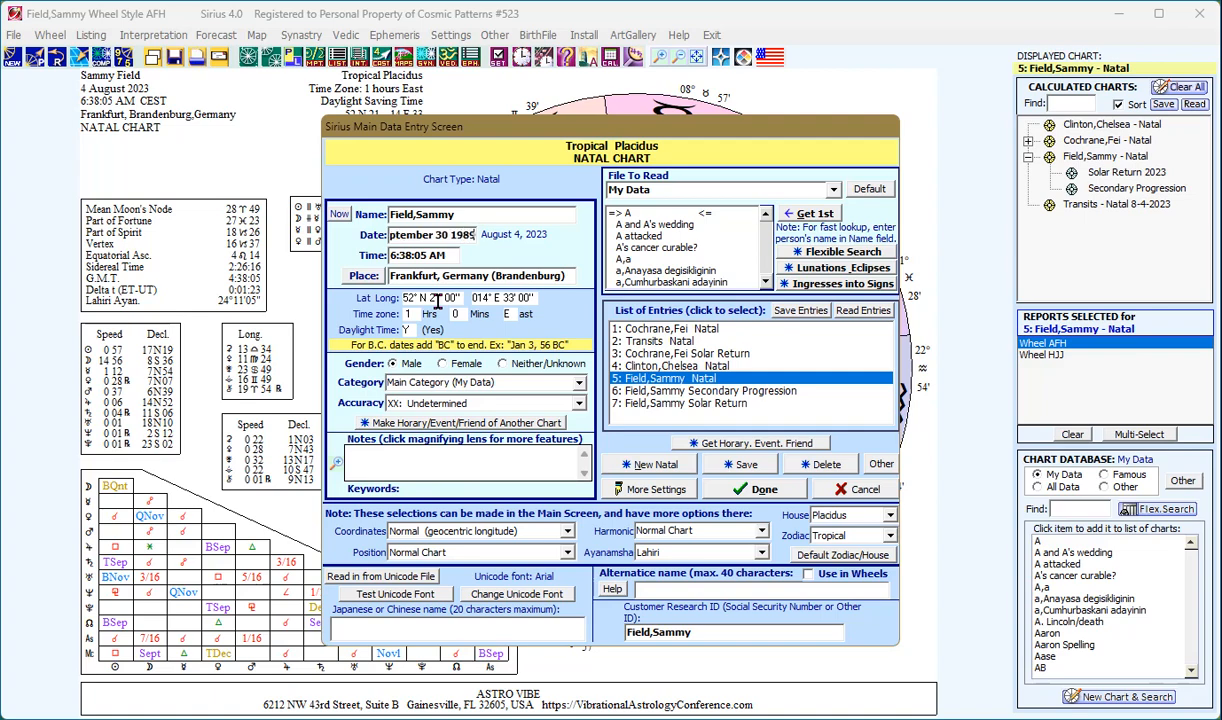
{"action": "key", "text": "Tab"}
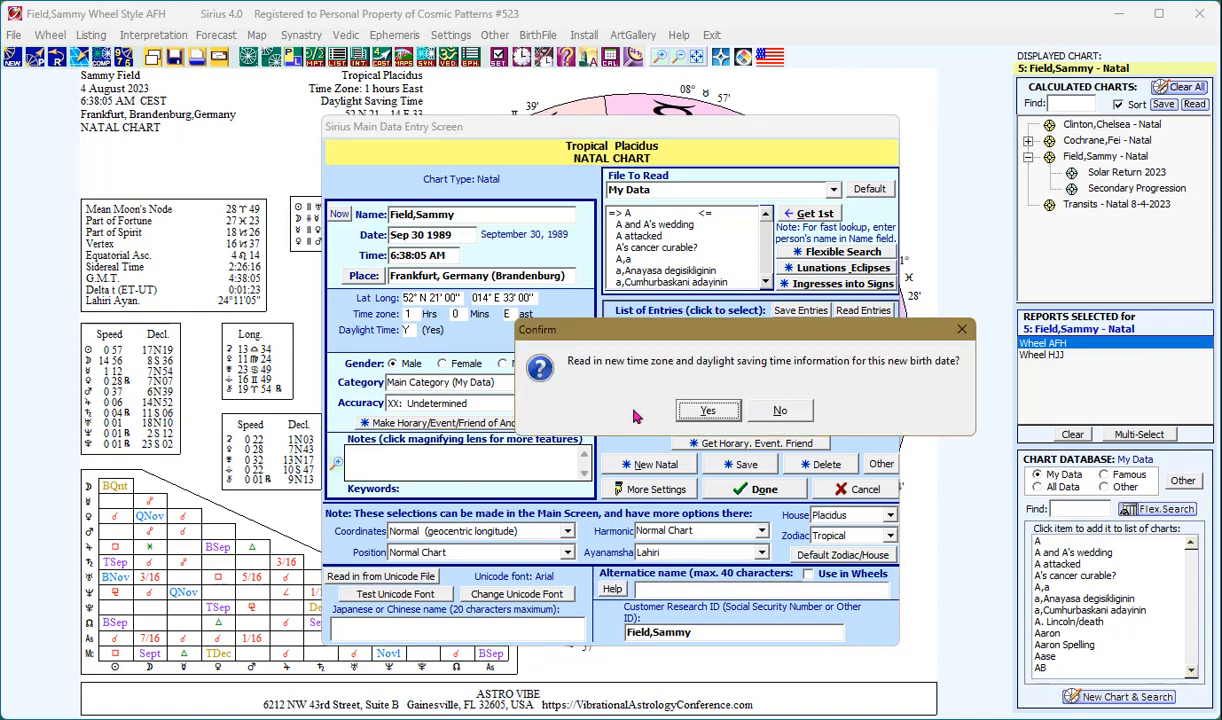
{"action": "left_click", "coordinate": [702, 415]}
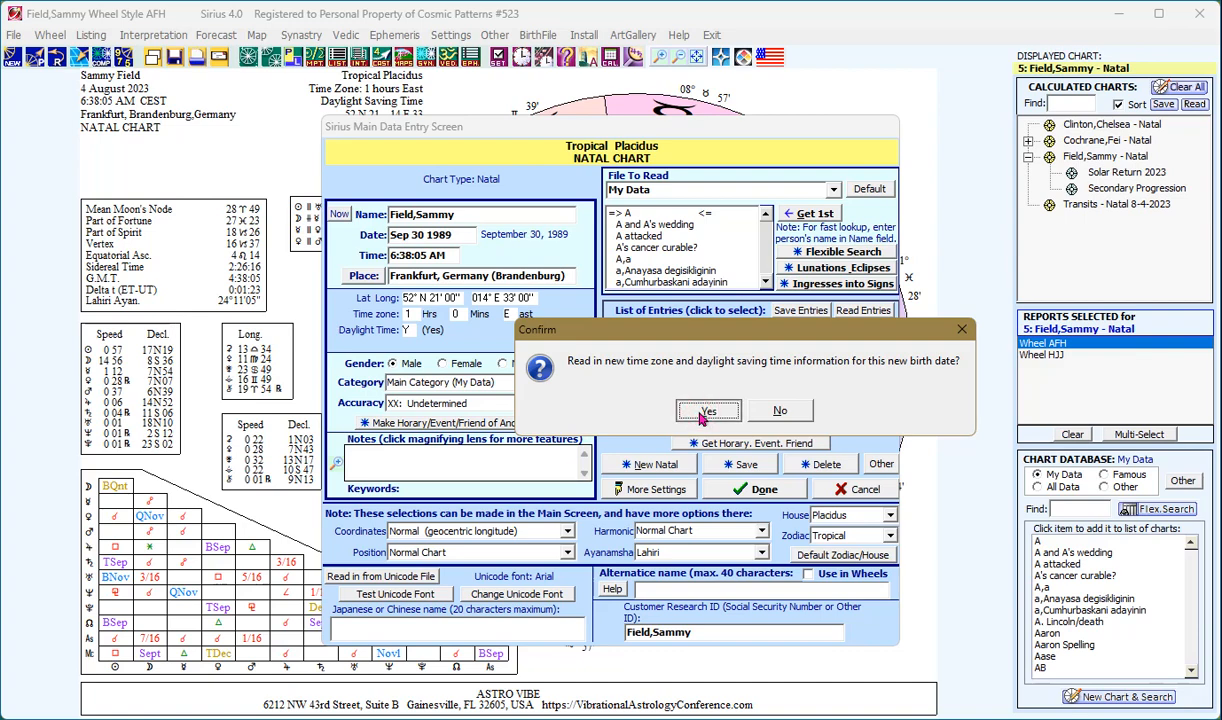
{"action": "left_click", "coordinate": [745, 490]}
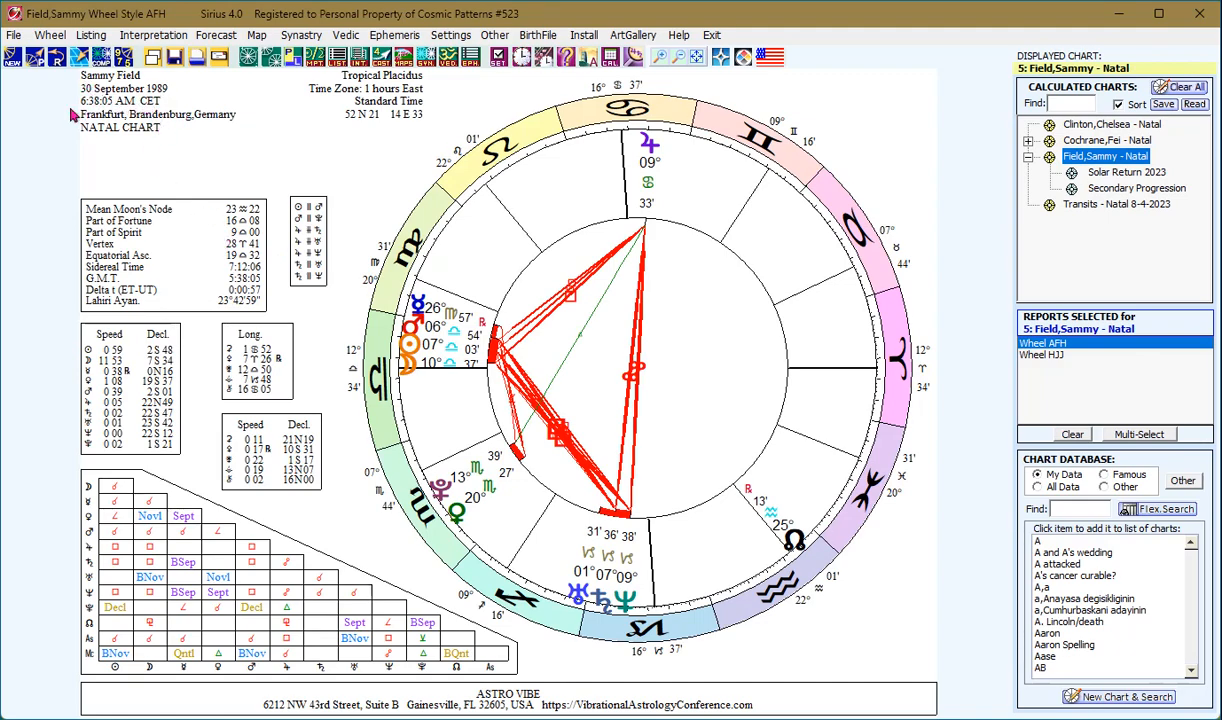
- Show the NEW menu options, including Change Current Transit Chart Place
{"action": "left_click", "coordinate": [13, 63]}
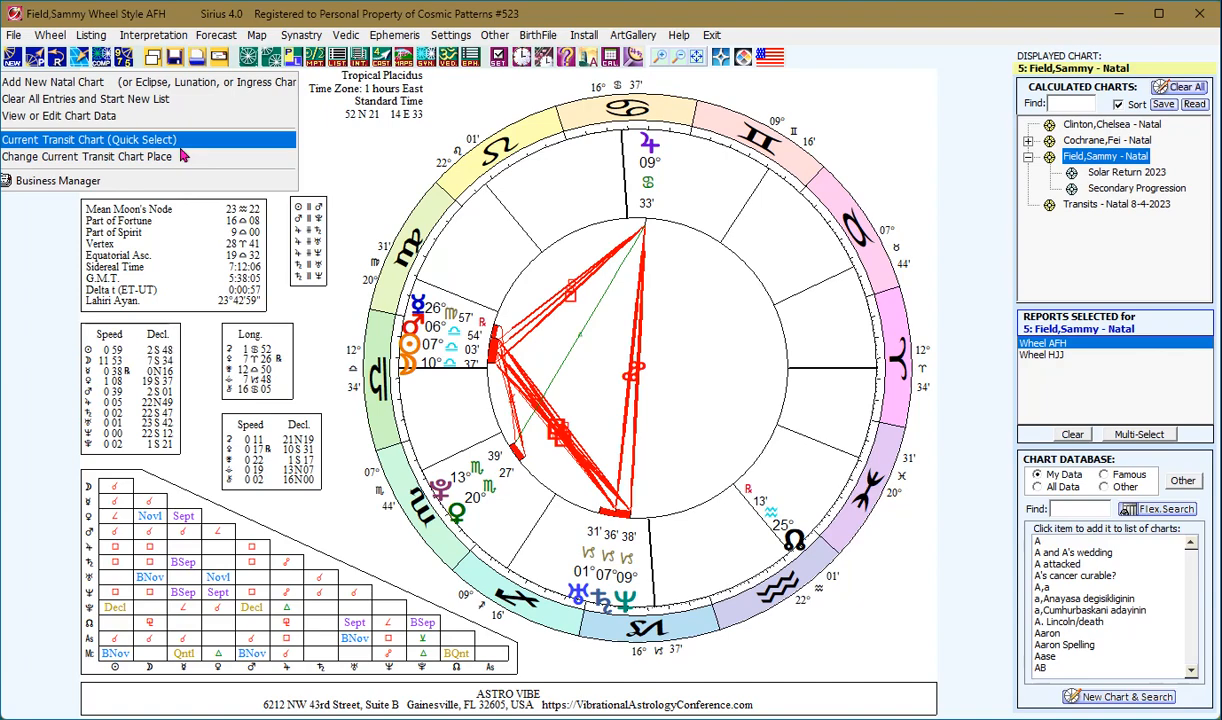
- Replace the transit chart place Gainesville, Florida with London, England
{"action": "left_click", "coordinate": [130, 160]}
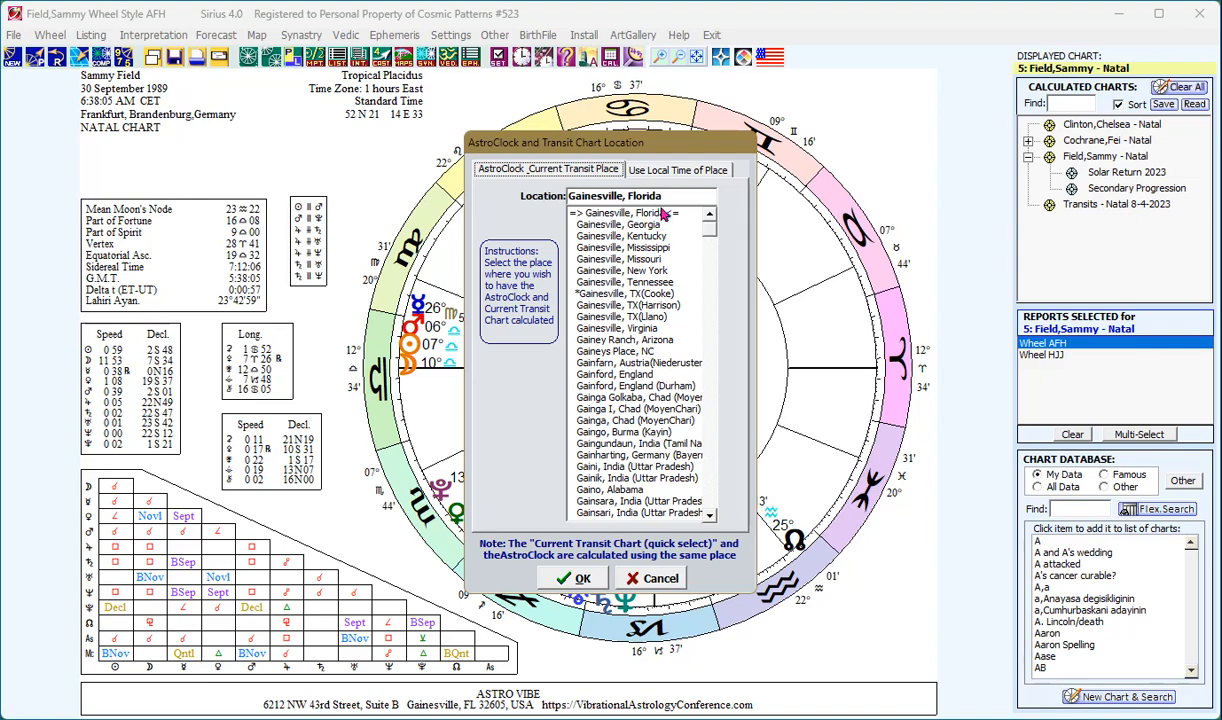
{"action": "left_click_drag", "start_coordinate": [590, 191], "coordinate": [540, 190]}
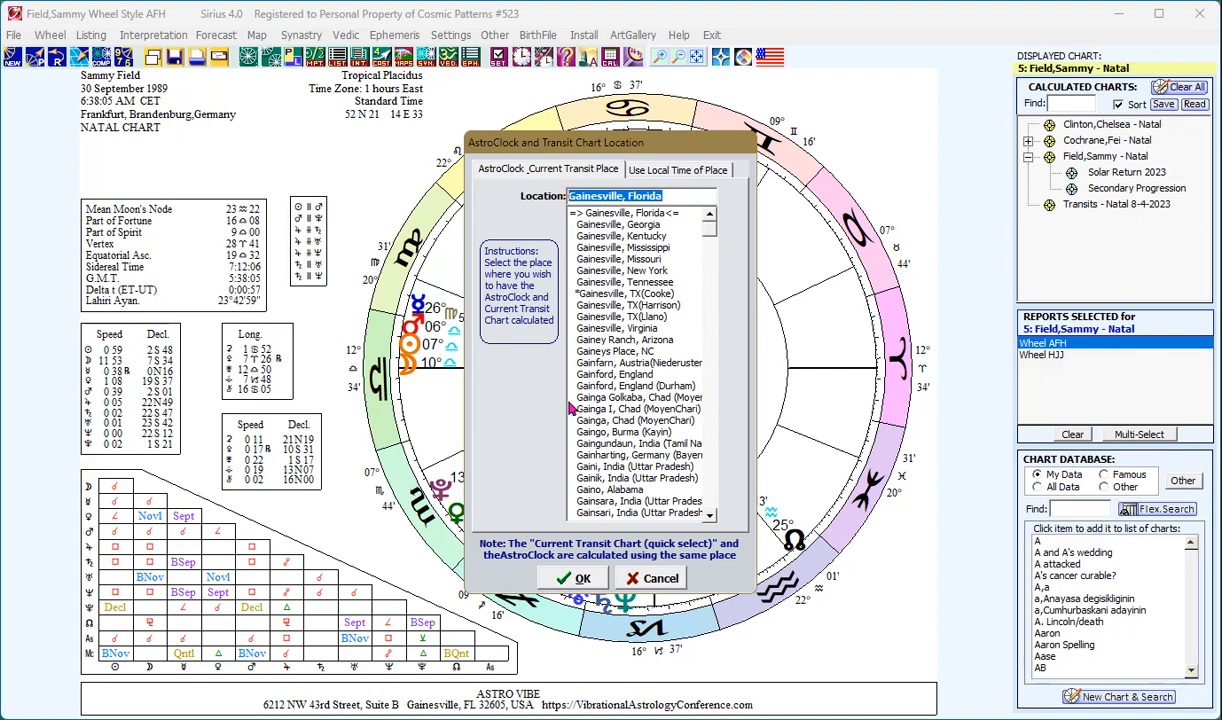
{"action": "type", "text": "Londo"}
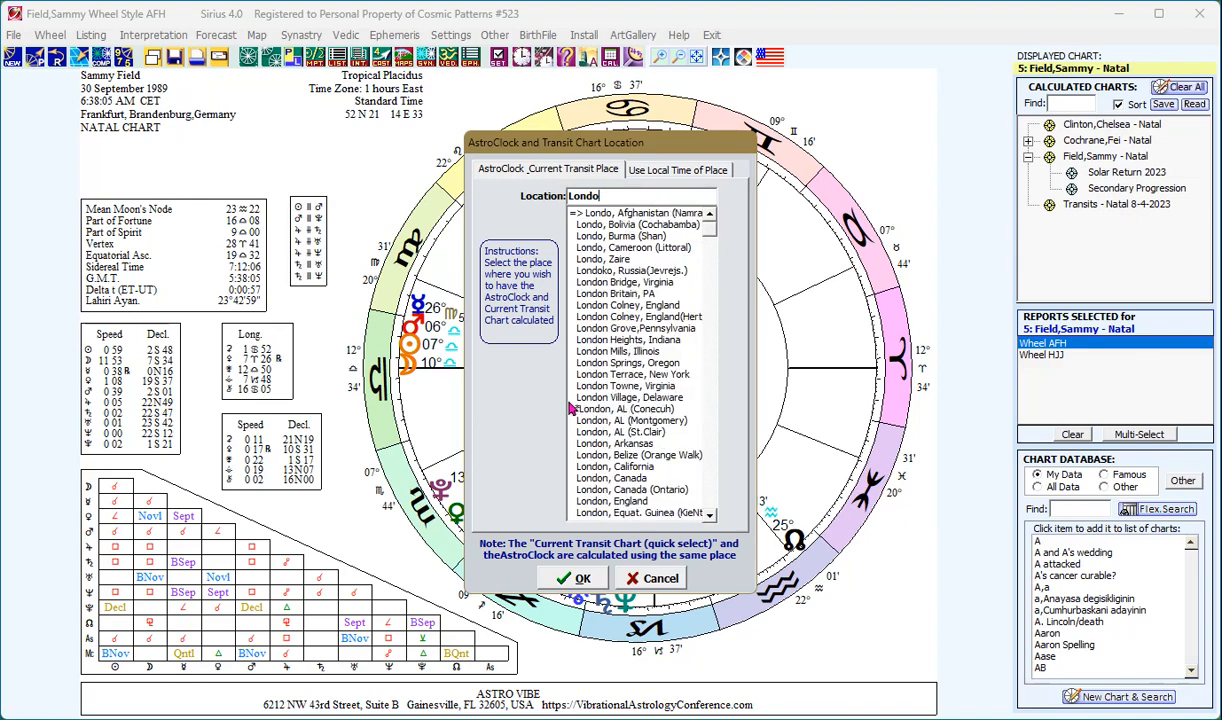
{"action": "type", "text": "n,"}
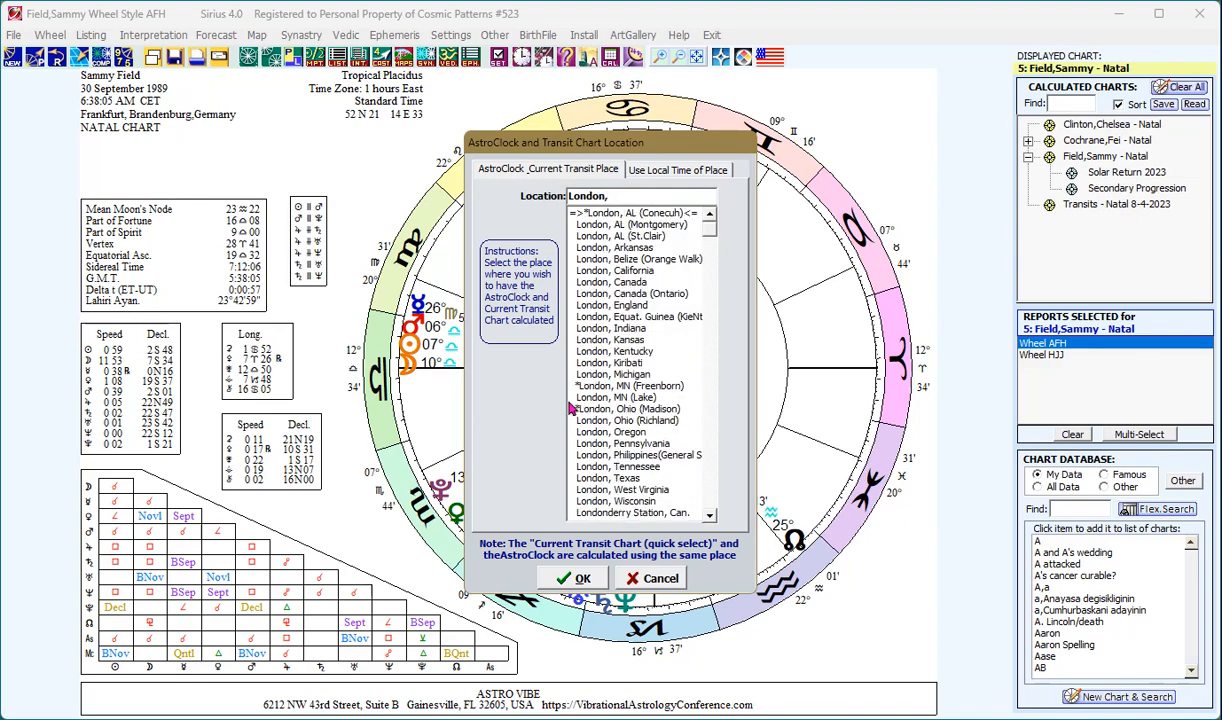
{"action": "type", "text": " E"}
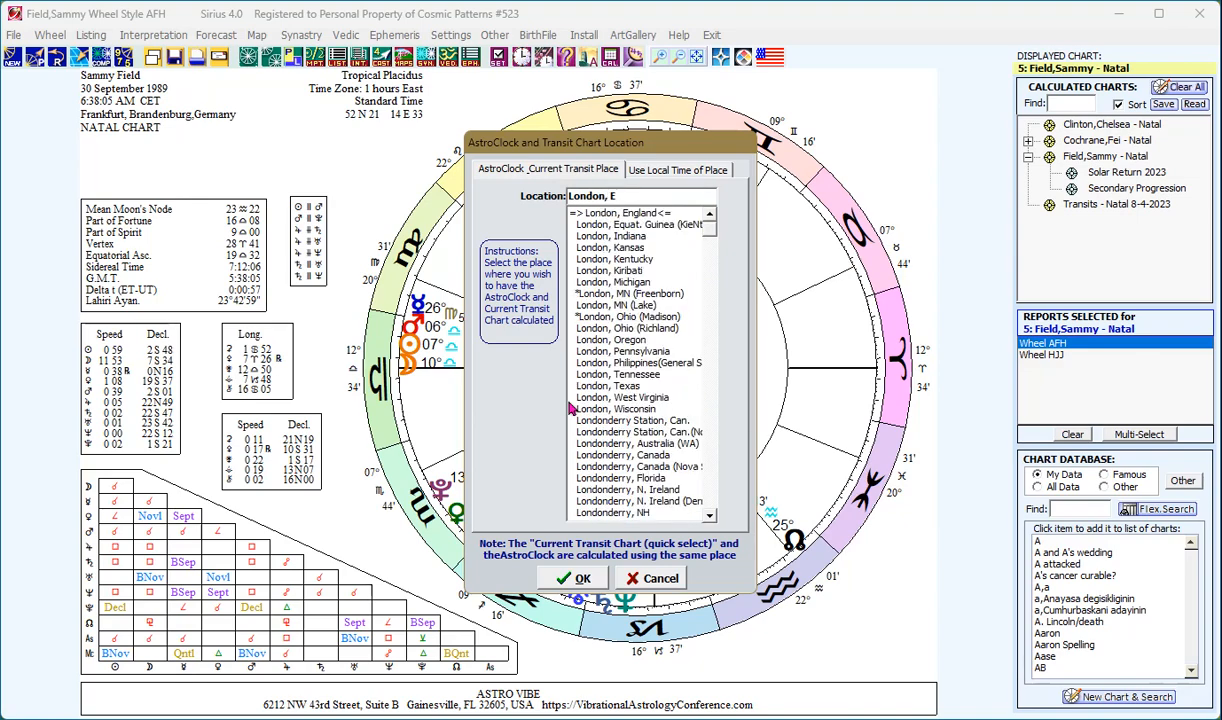
{"action": "left_click", "coordinate": [604, 214]}
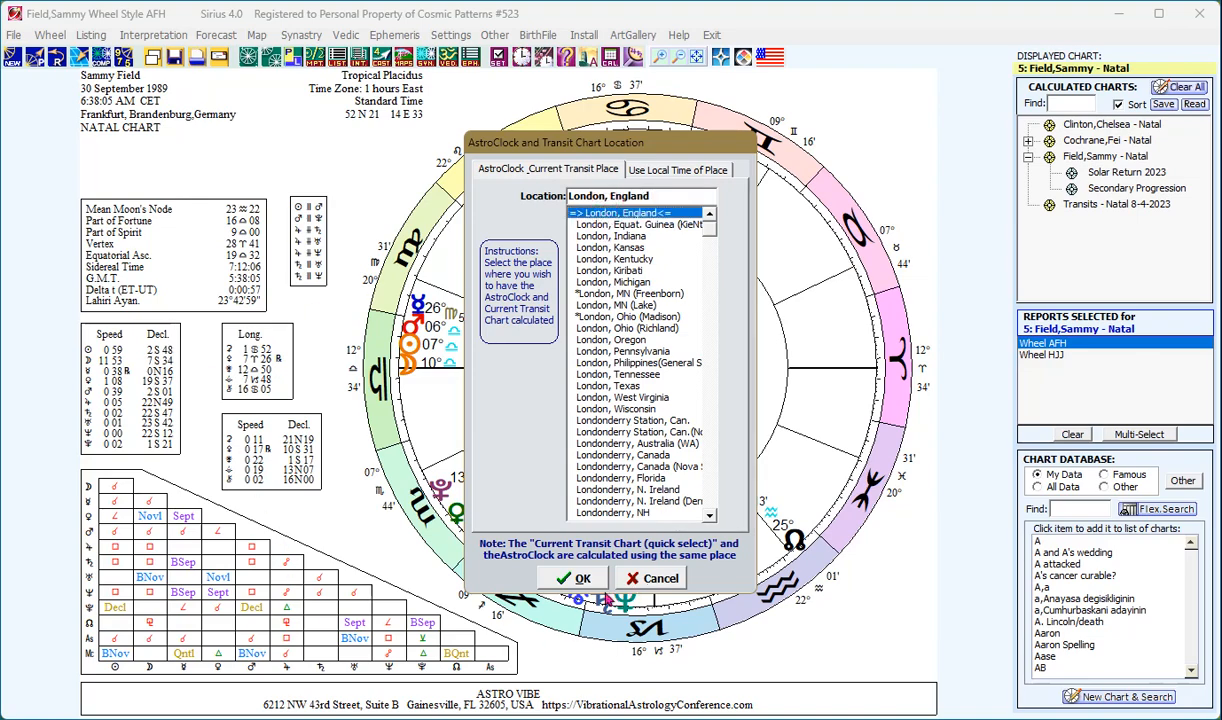
{"action": "left_click", "coordinate": [579, 578]}
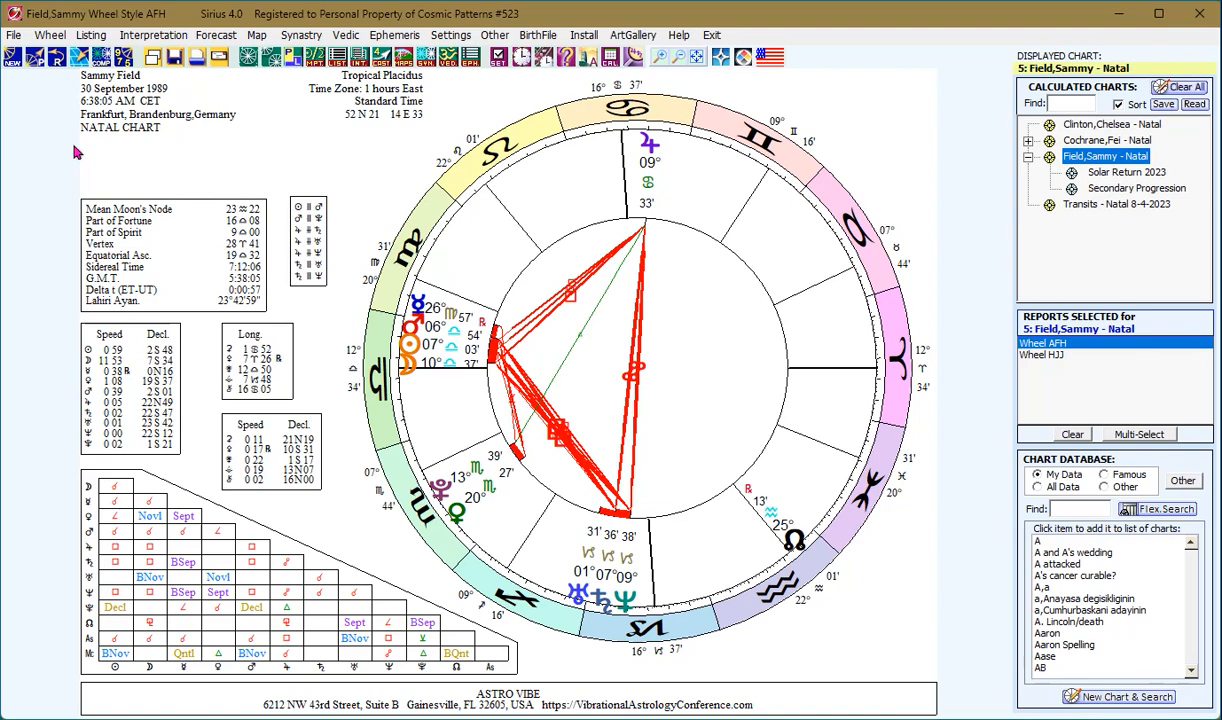
- Calculate the Quick Select current transit chart for London, dated 16 August 2023
{"action": "left_click", "coordinate": [13, 56]}
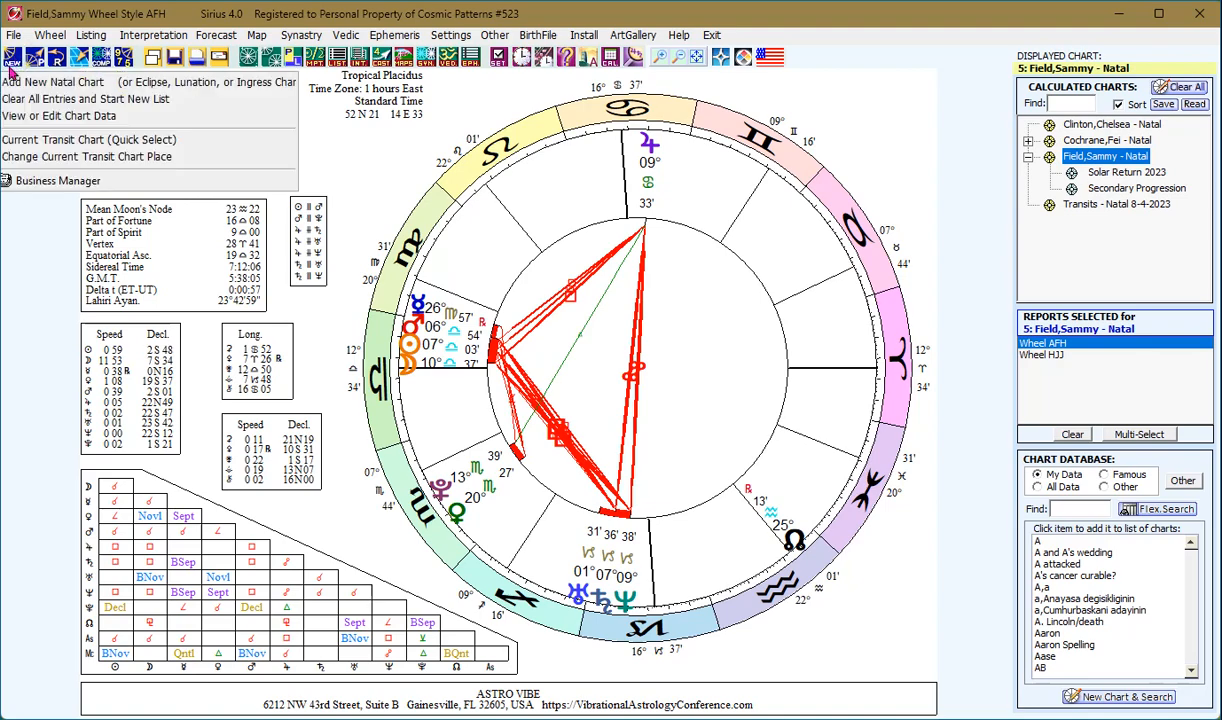
{"action": "left_click", "coordinate": [40, 139]}
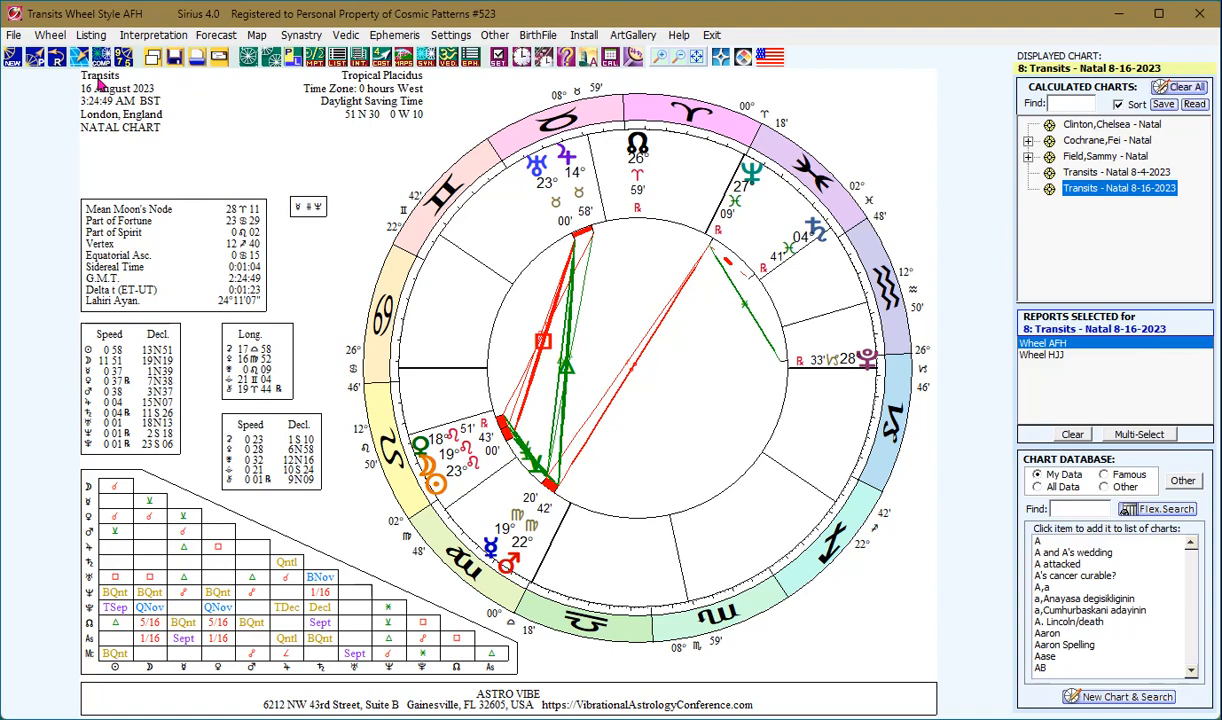
{"action": "left_click", "coordinate": [16, 62]}
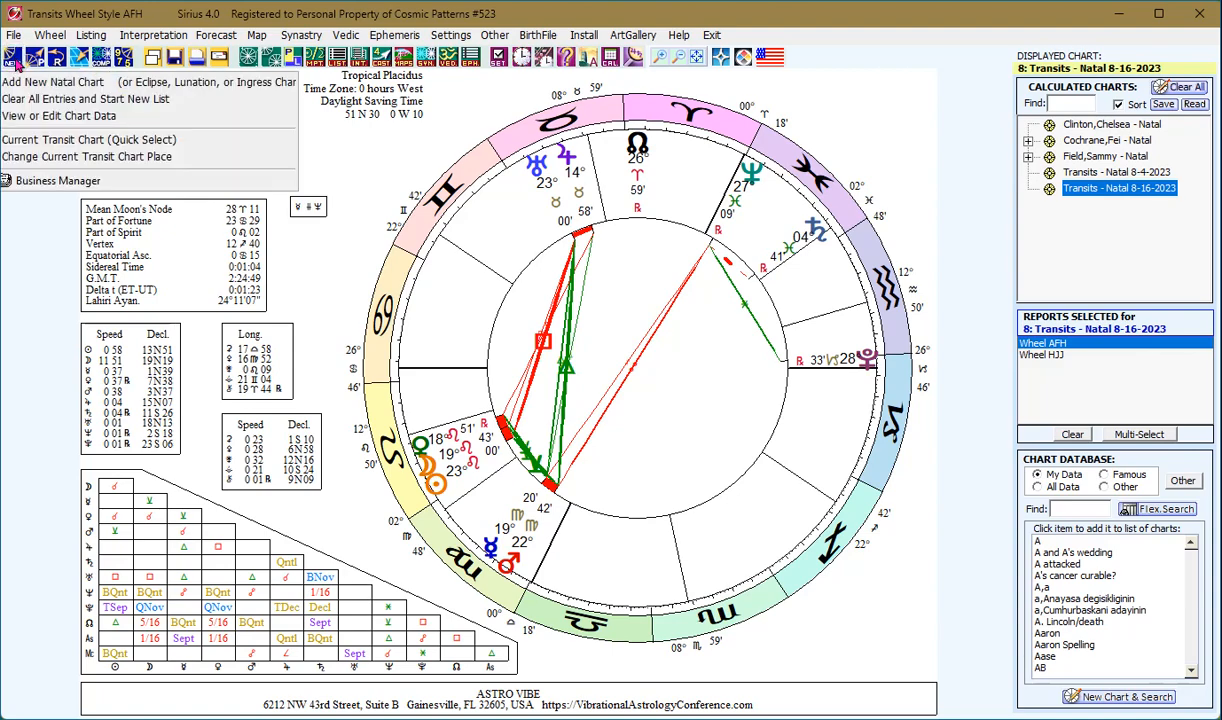
- Rename the transit chart to 'What Happend?', save it to the database, and redraw it
{"action": "left_click", "coordinate": [29, 118]}
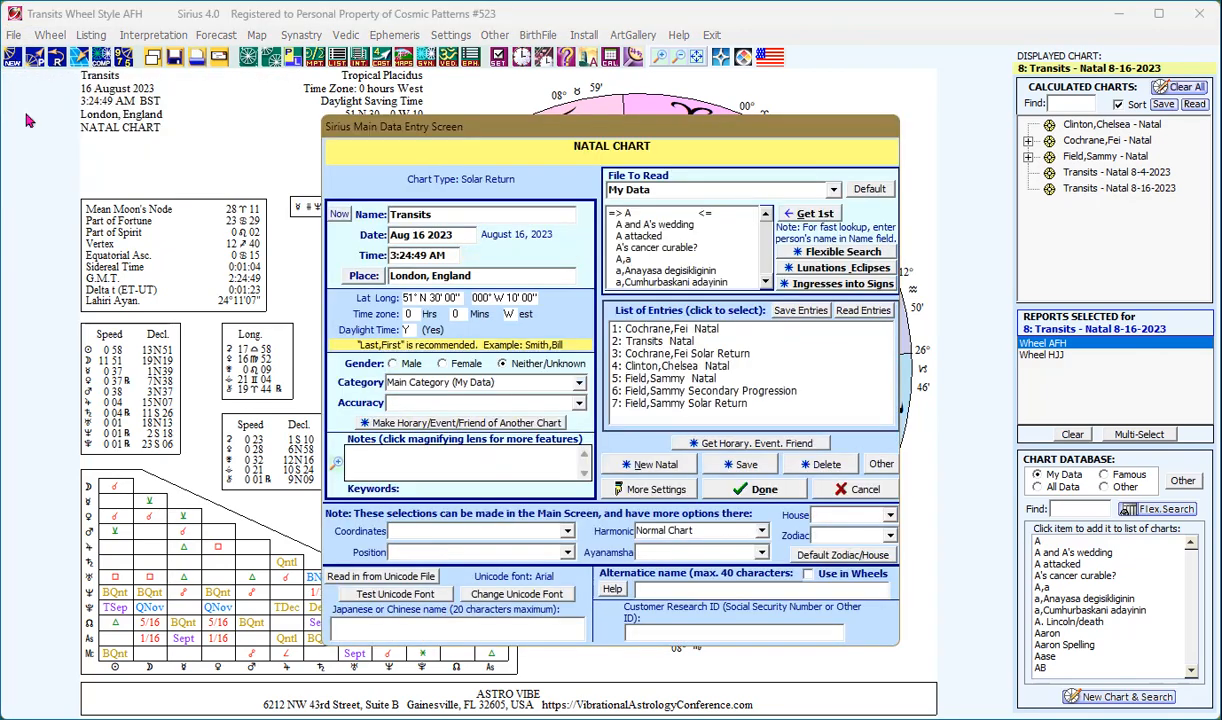
{"action": "double_click", "coordinate": [425, 214]}
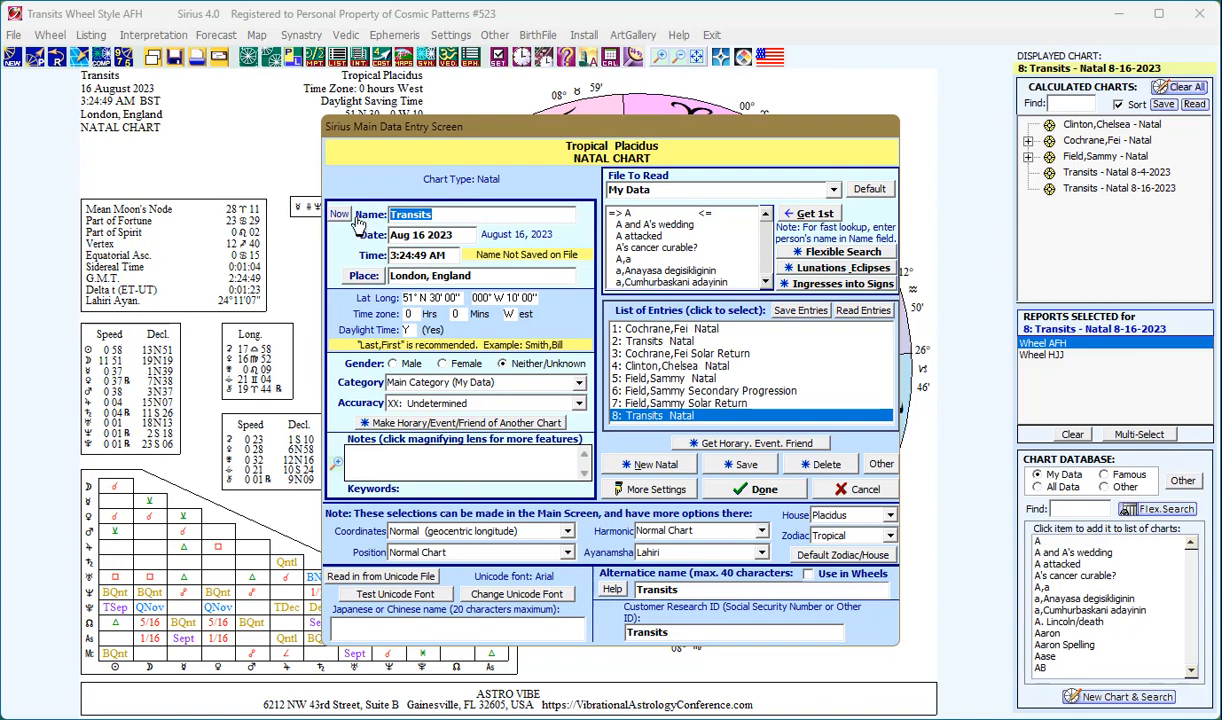
{"action": "type", "text": "What "}
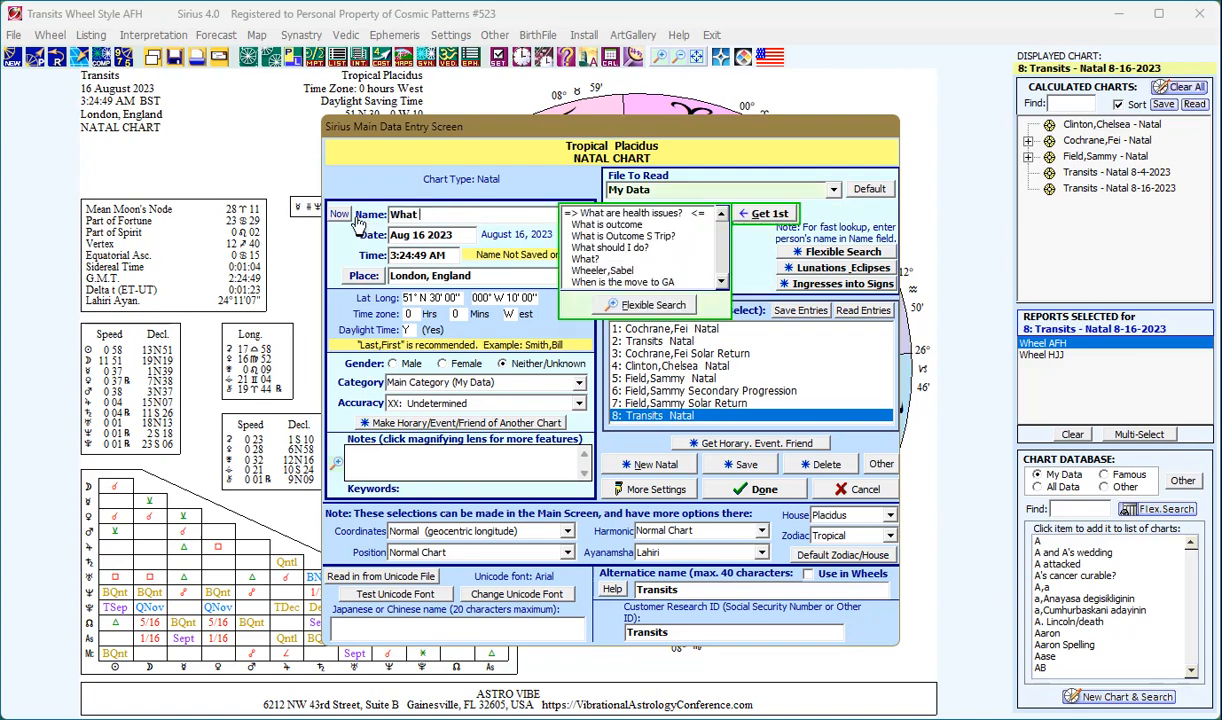
{"action": "type", "text": "Happend"}
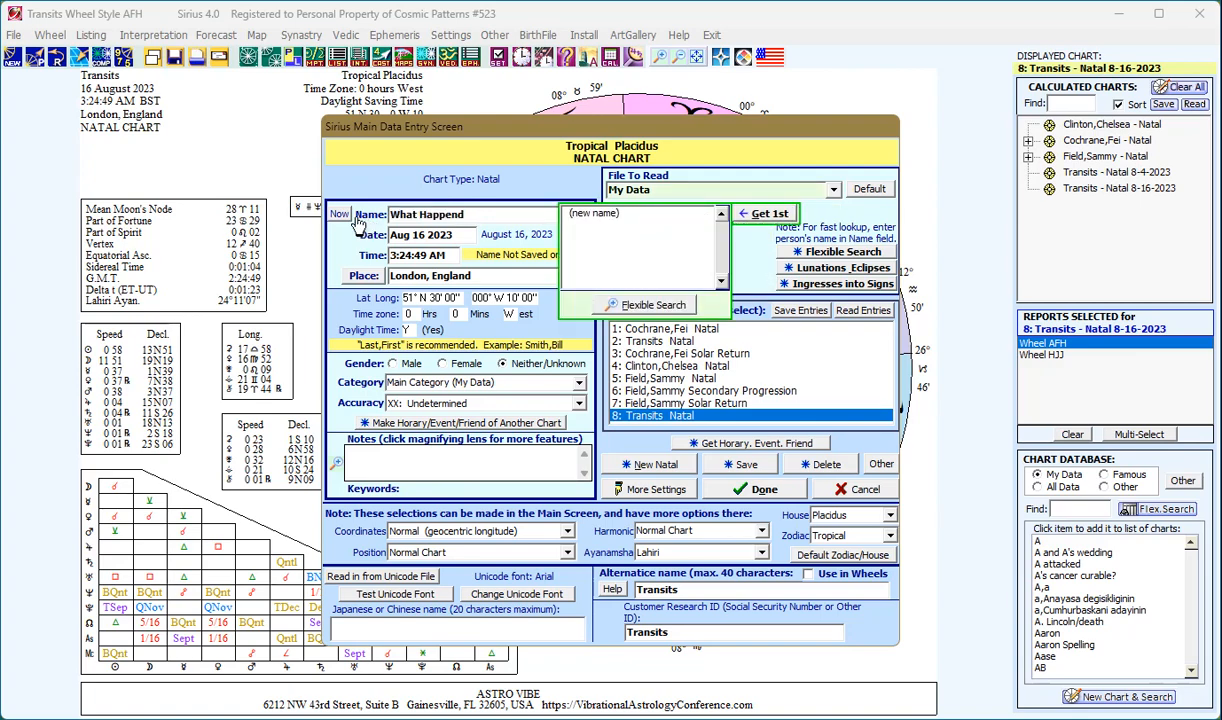
{"action": "type", "text": "?"}
{"action": "left_click", "coordinate": [737, 472]}
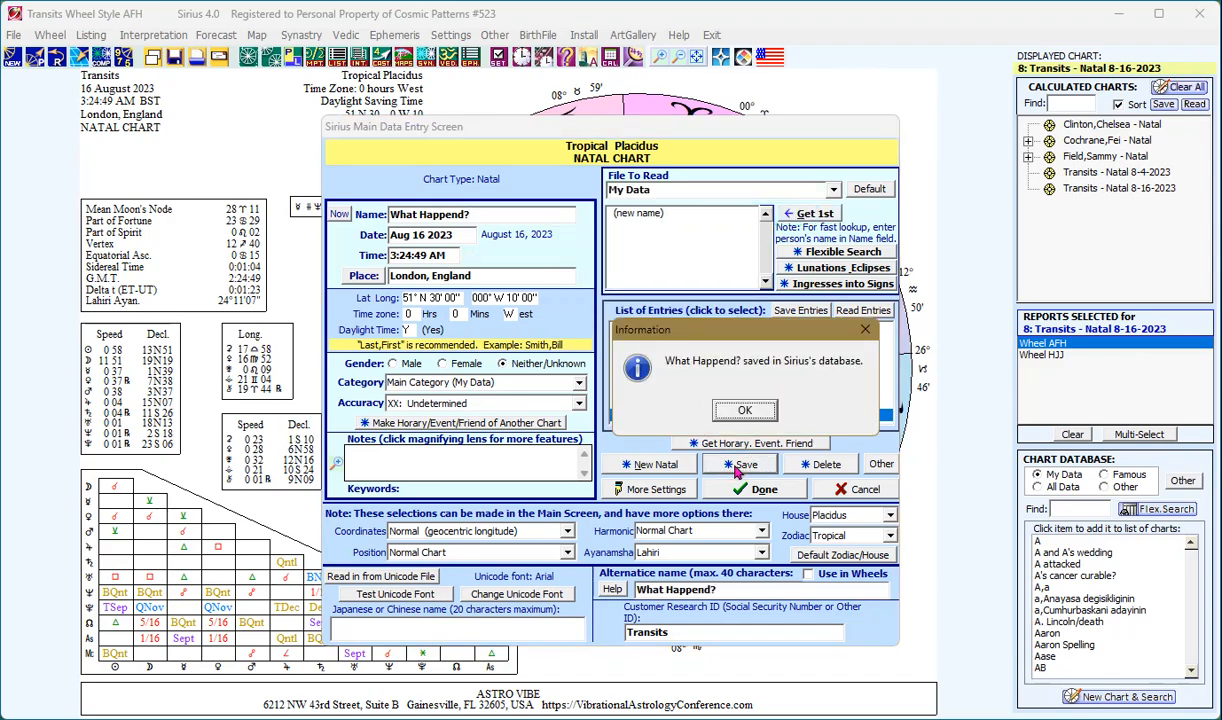
{"action": "left_click", "coordinate": [744, 410]}
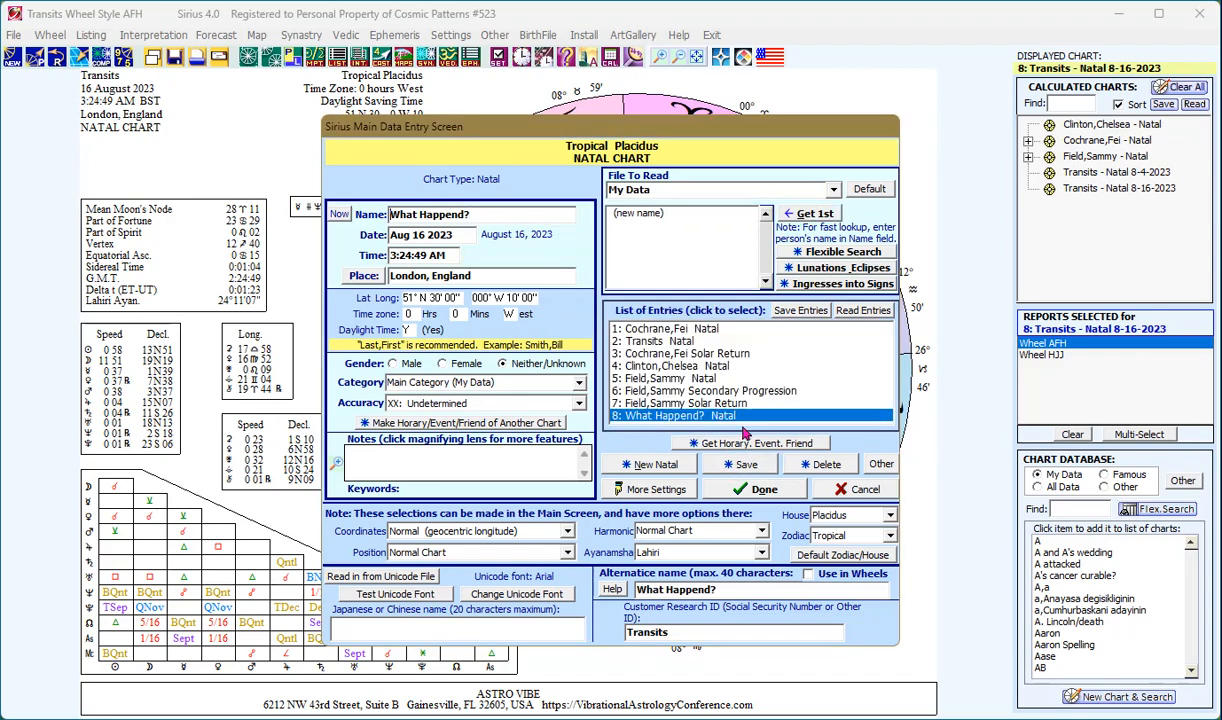
{"action": "left_click", "coordinate": [765, 490]}
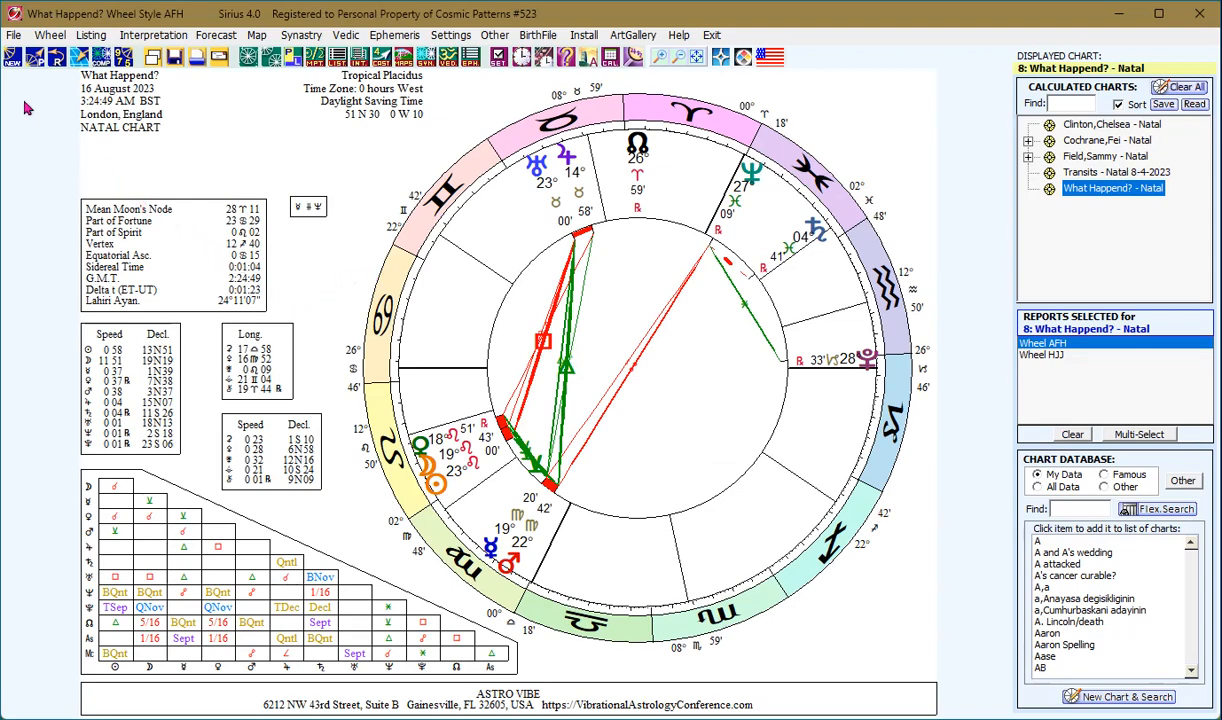
{"action": "left_click", "coordinate": [14, 60]}
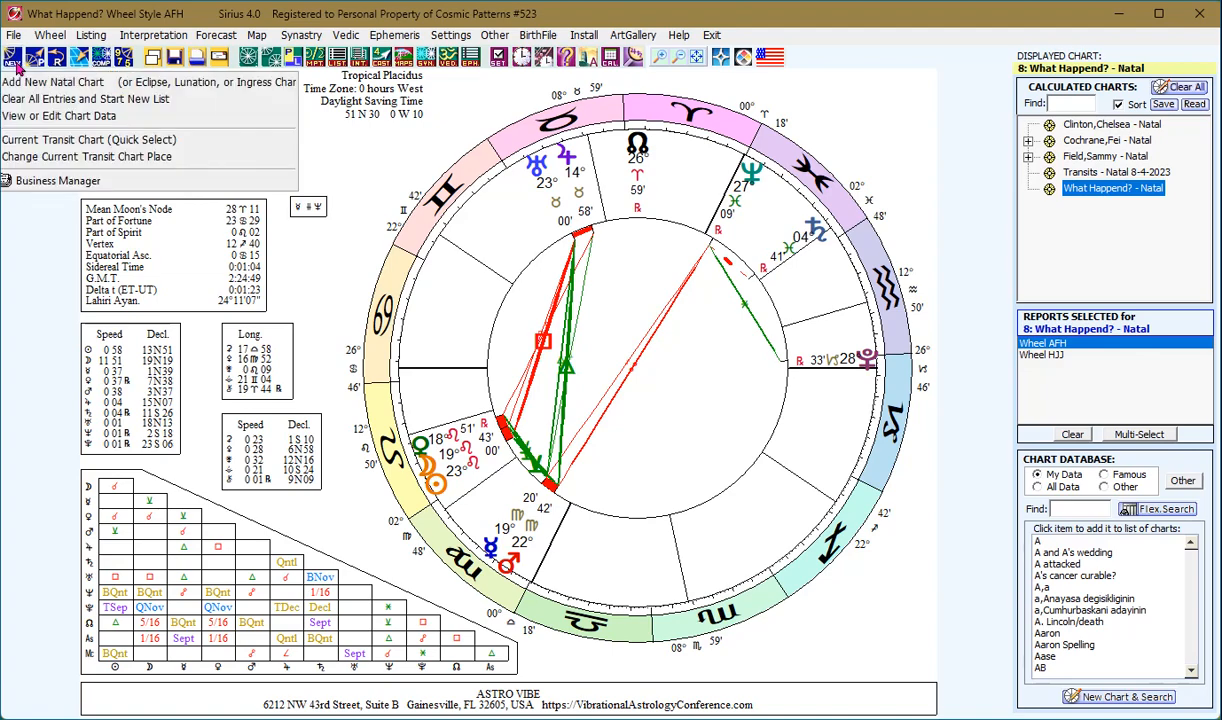
{"action": "left_click", "coordinate": [16, 64]}
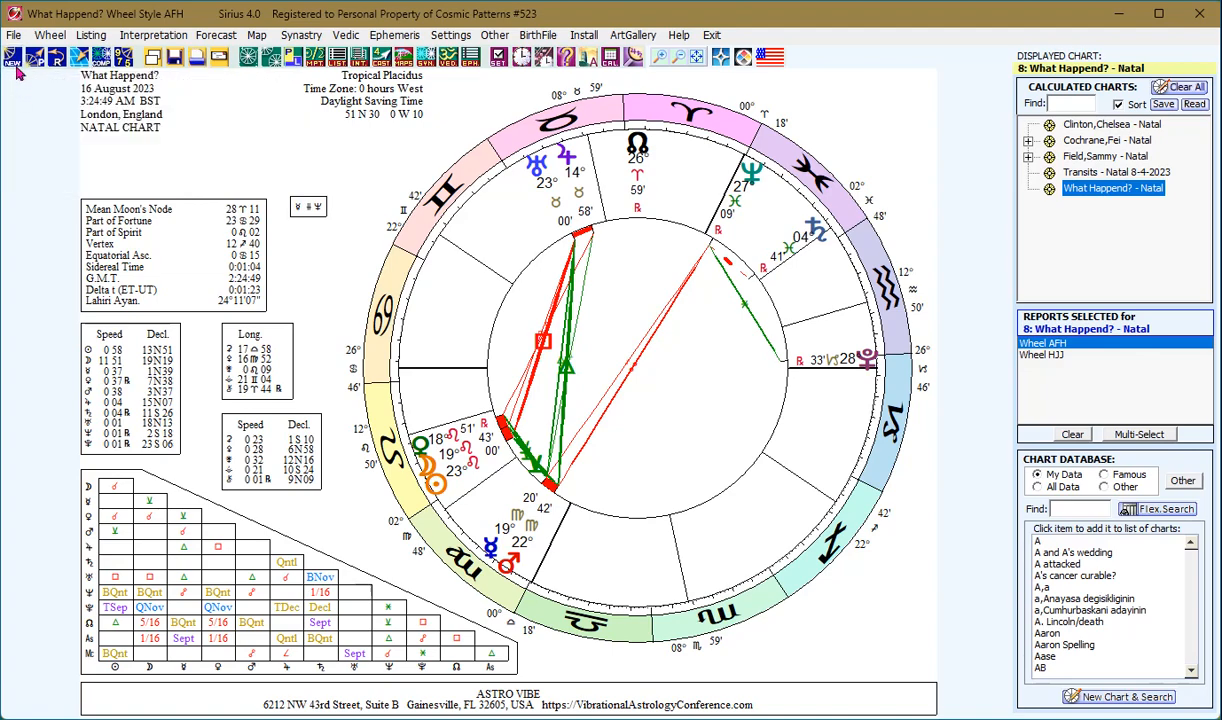
{"action": "left_click", "coordinate": [16, 64]}
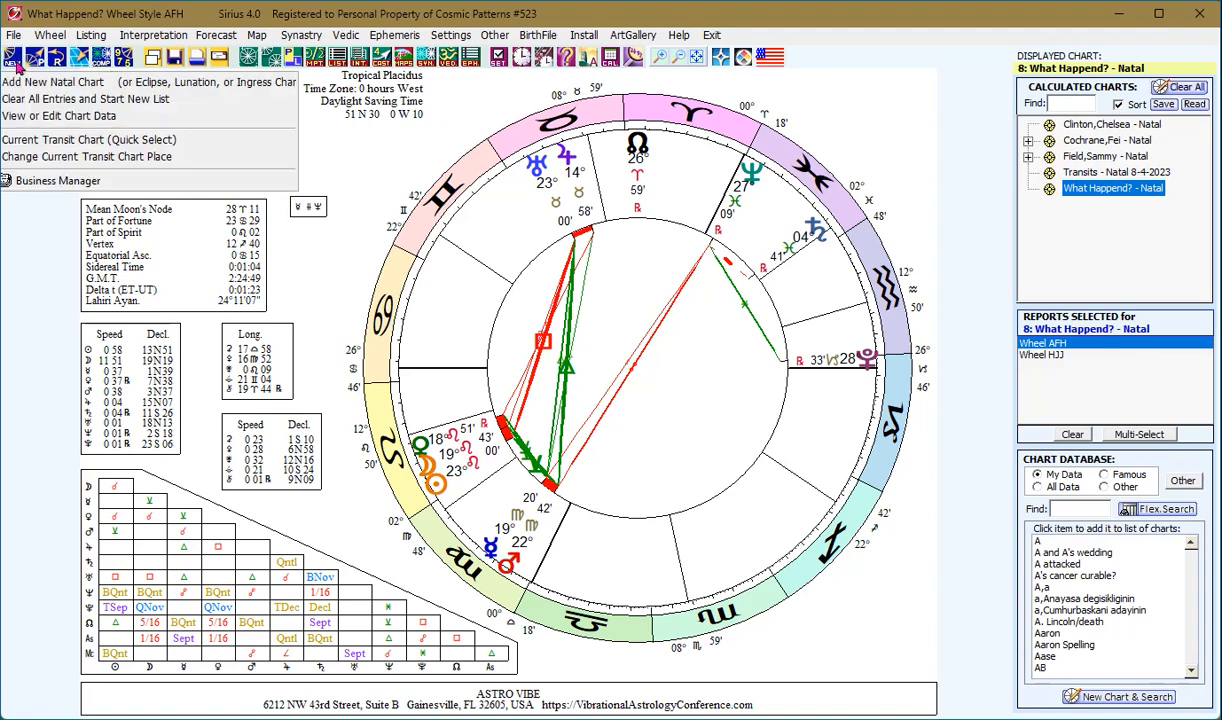
{"action": "left_click", "coordinate": [33, 180]}
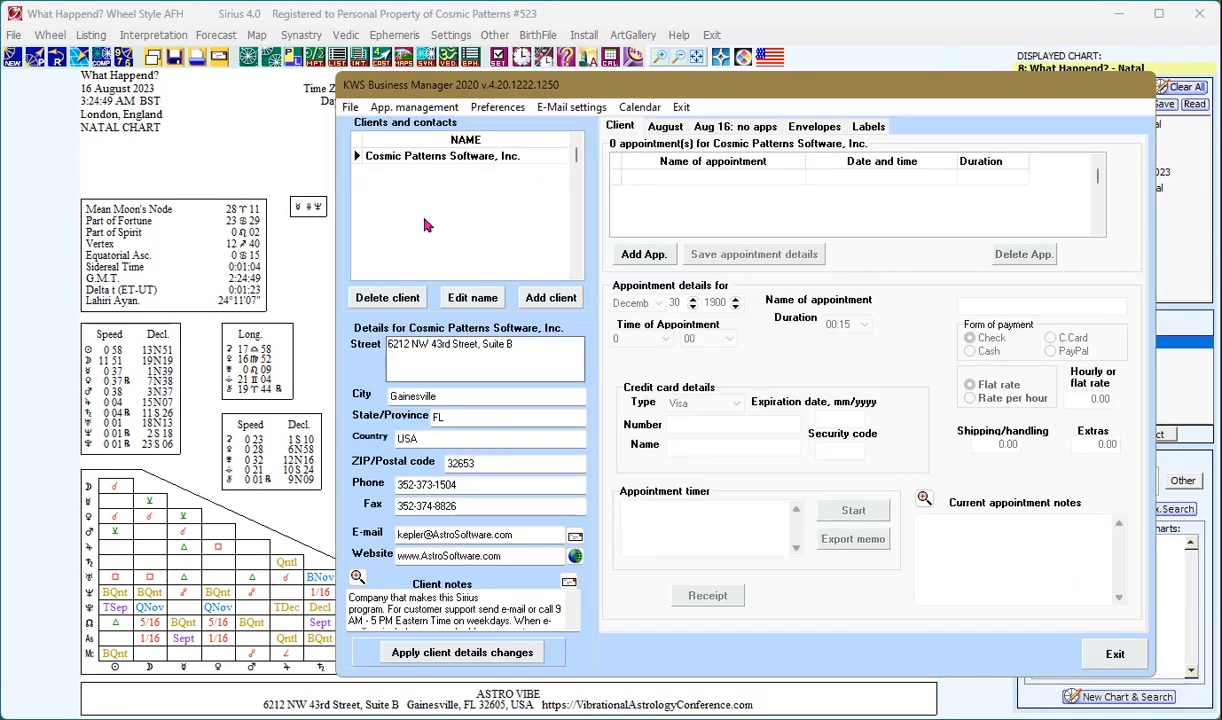
{"action": "left_click_drag", "start_coordinate": [457, 92], "coordinate": [328, 105]}
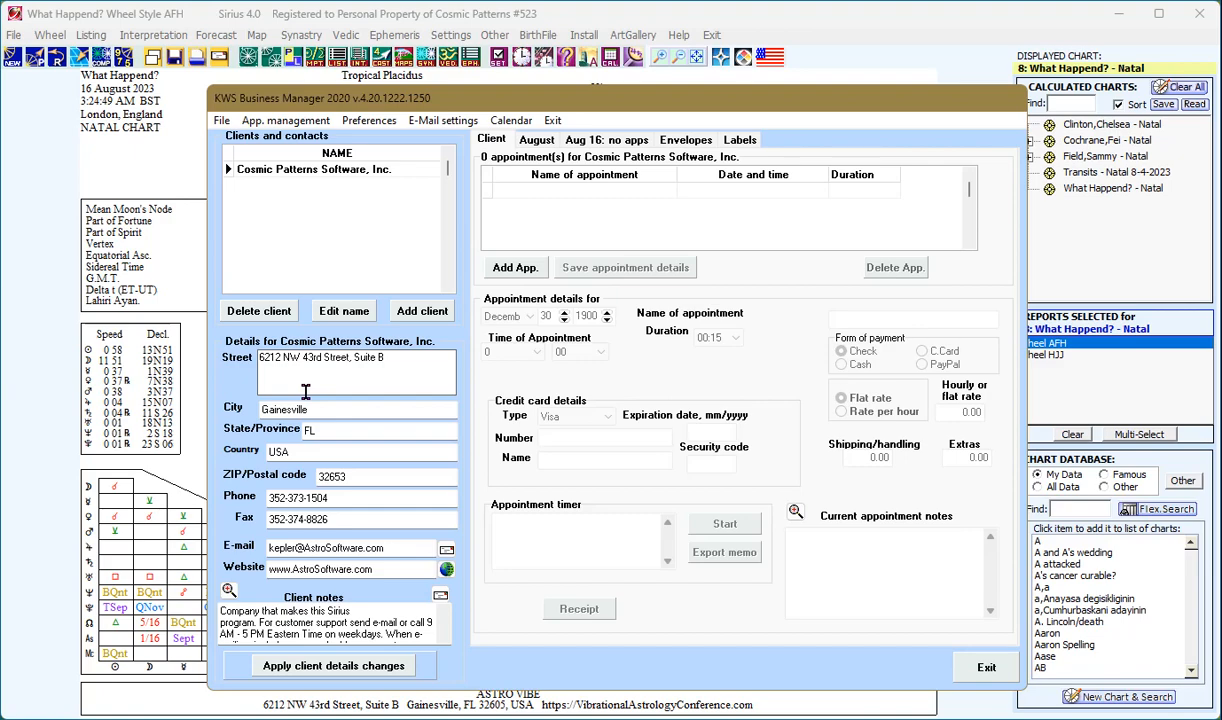
{"action": "left_click", "coordinate": [357, 172]}
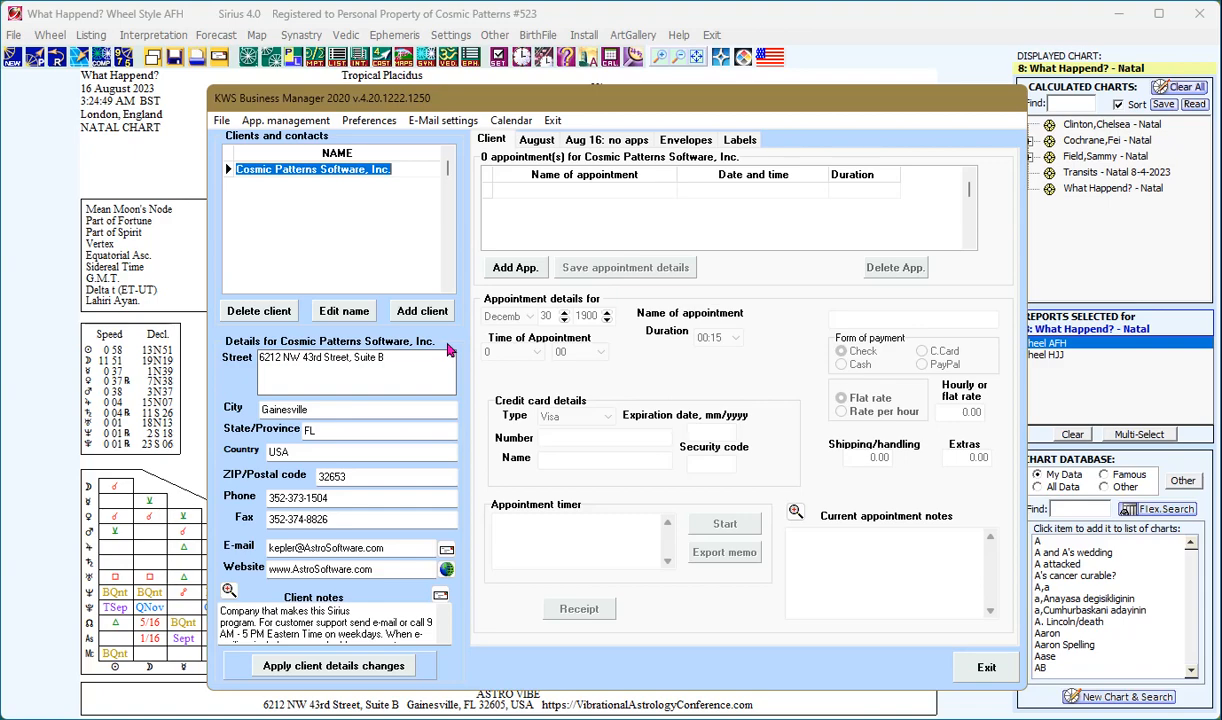
{"action": "left_click", "coordinate": [972, 669]}
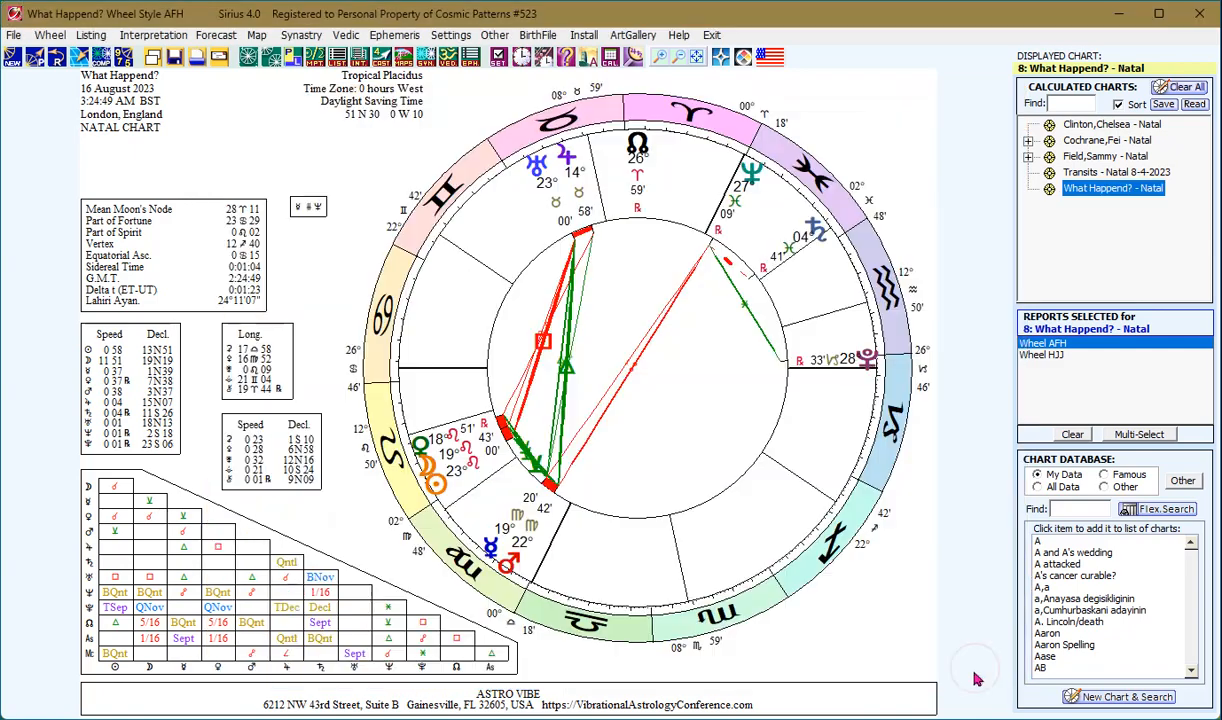
{"action": "left_click", "coordinate": [683, 38]}
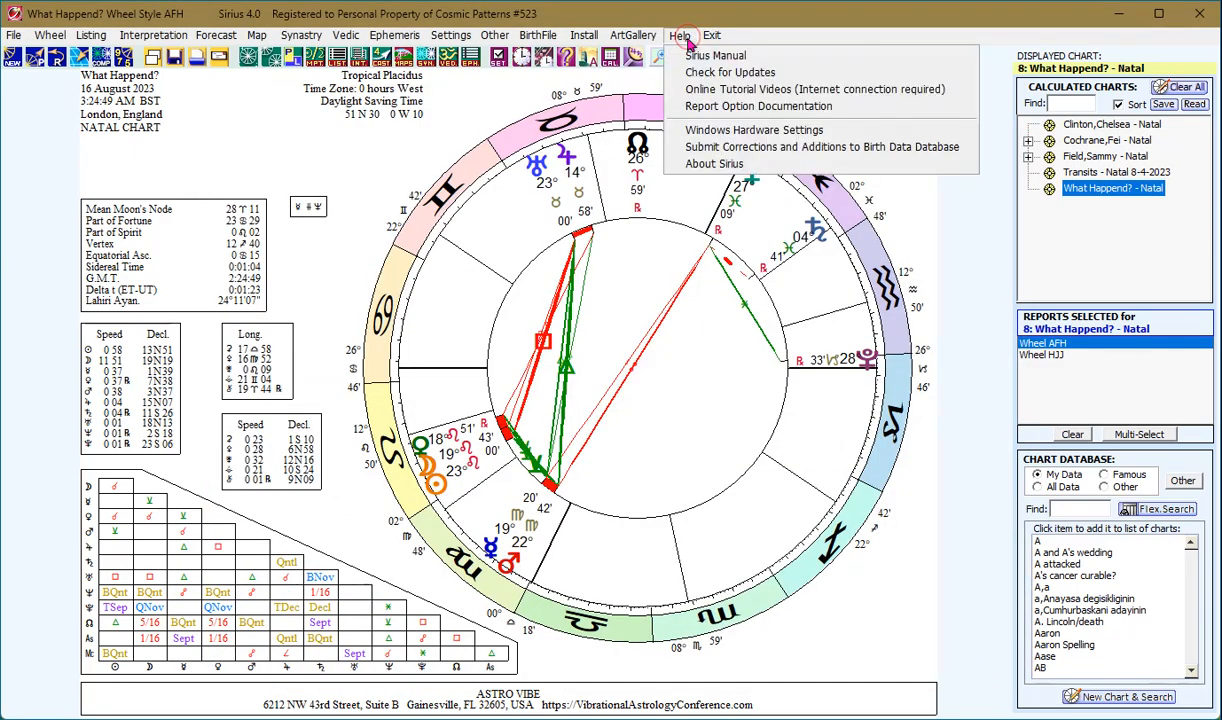
{"action": "left_click", "coordinate": [684, 56]}
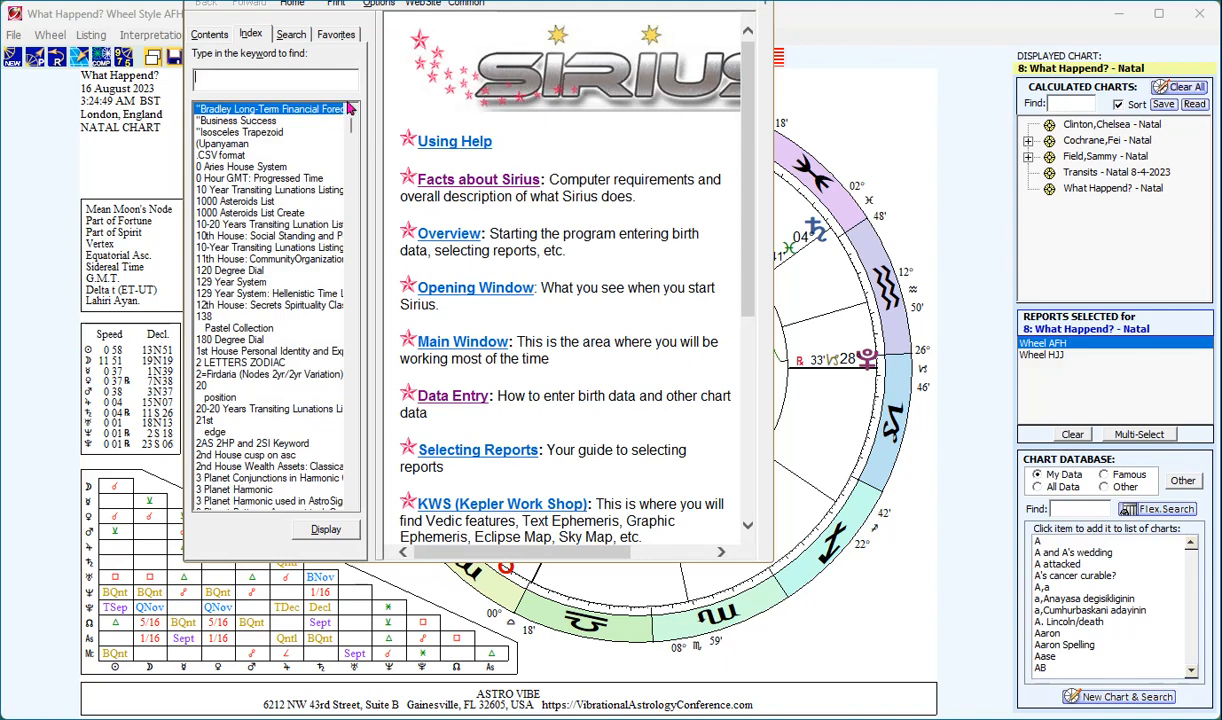
{"action": "type", "text": "Bu"}
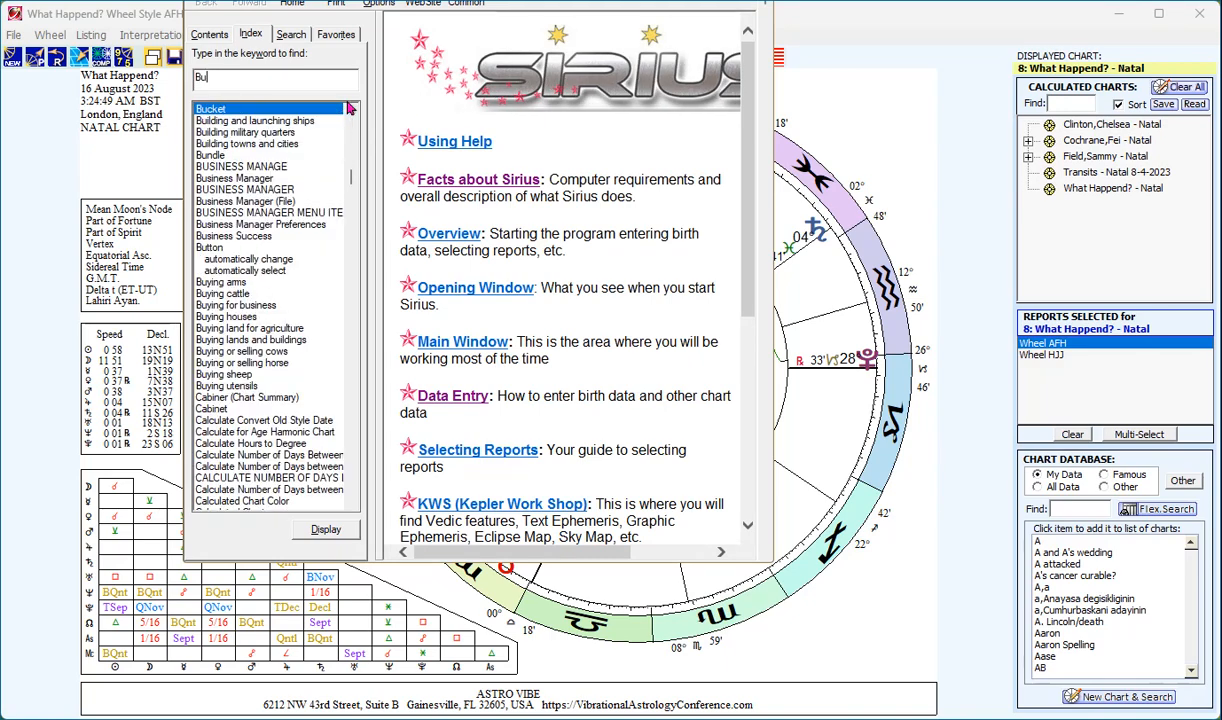
{"action": "type", "text": "sin"}
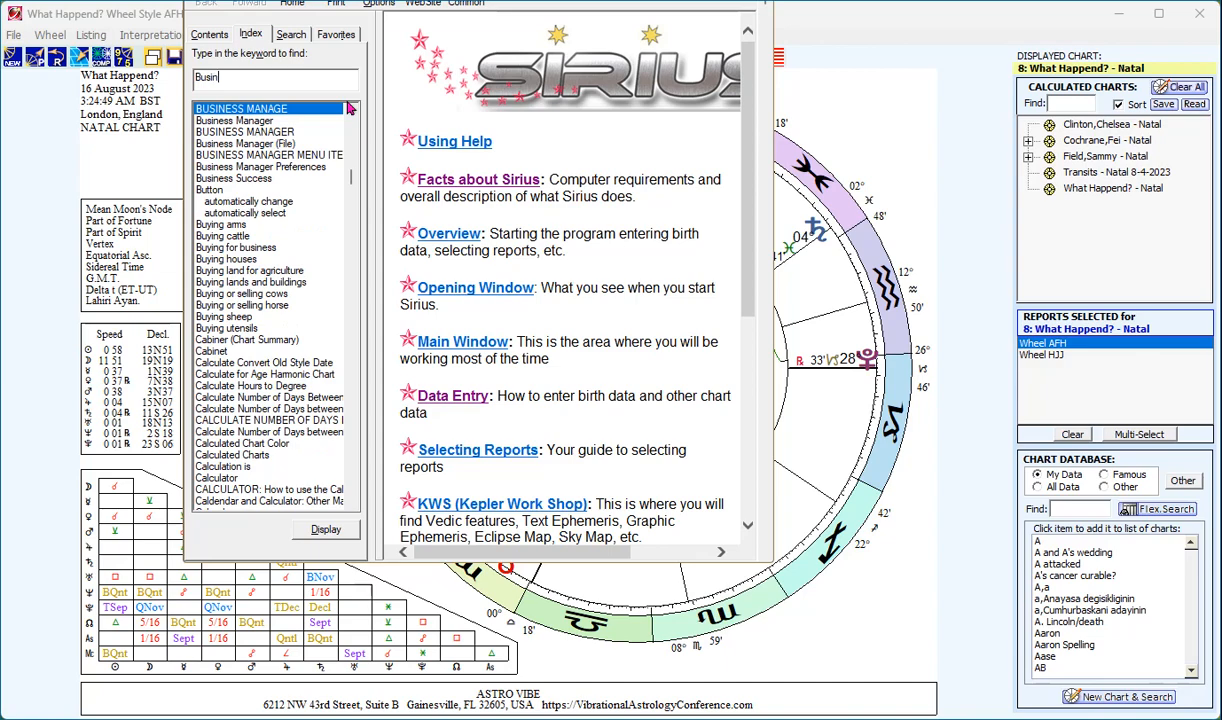
{"action": "left_click", "coordinate": [227, 121]}
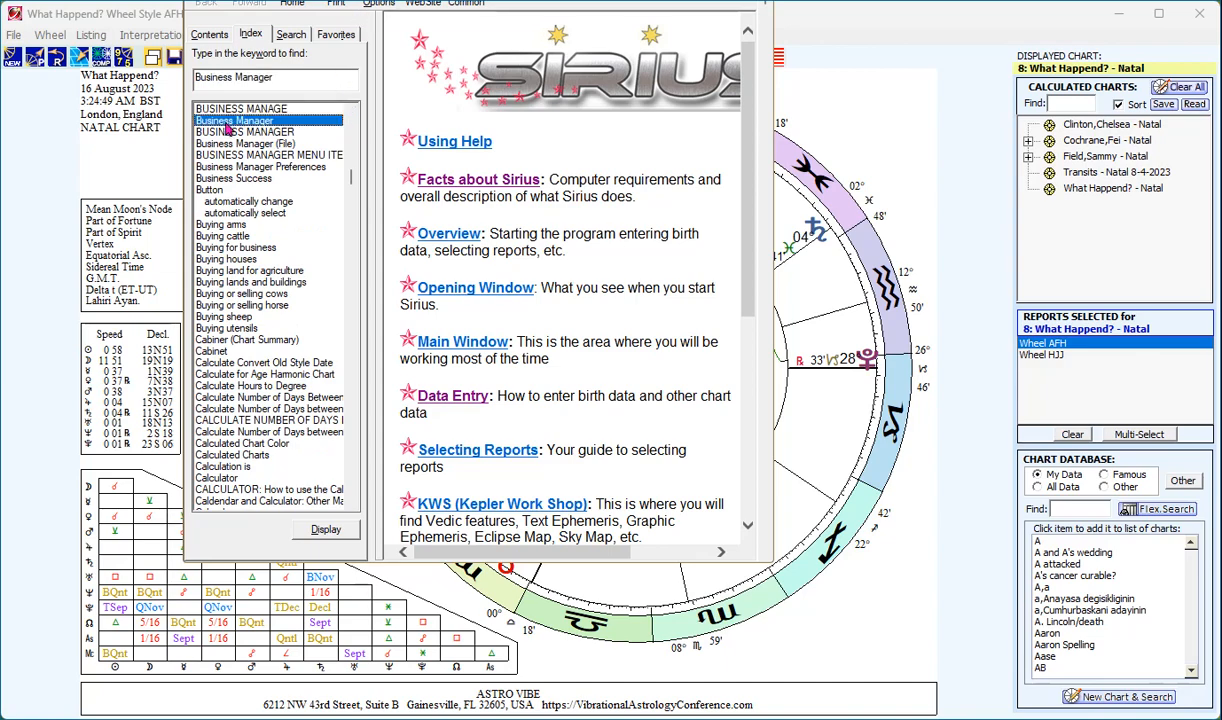
{"action": "double_click", "coordinate": [227, 121]}
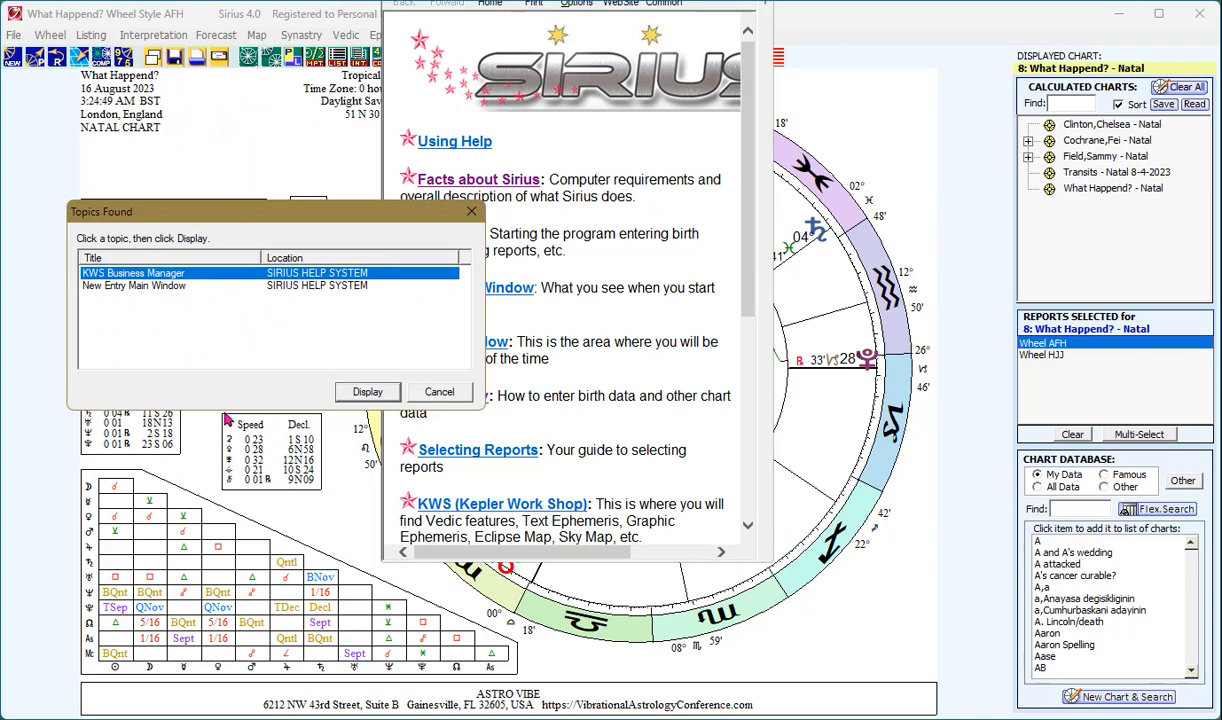
{"action": "left_click", "coordinate": [348, 396]}
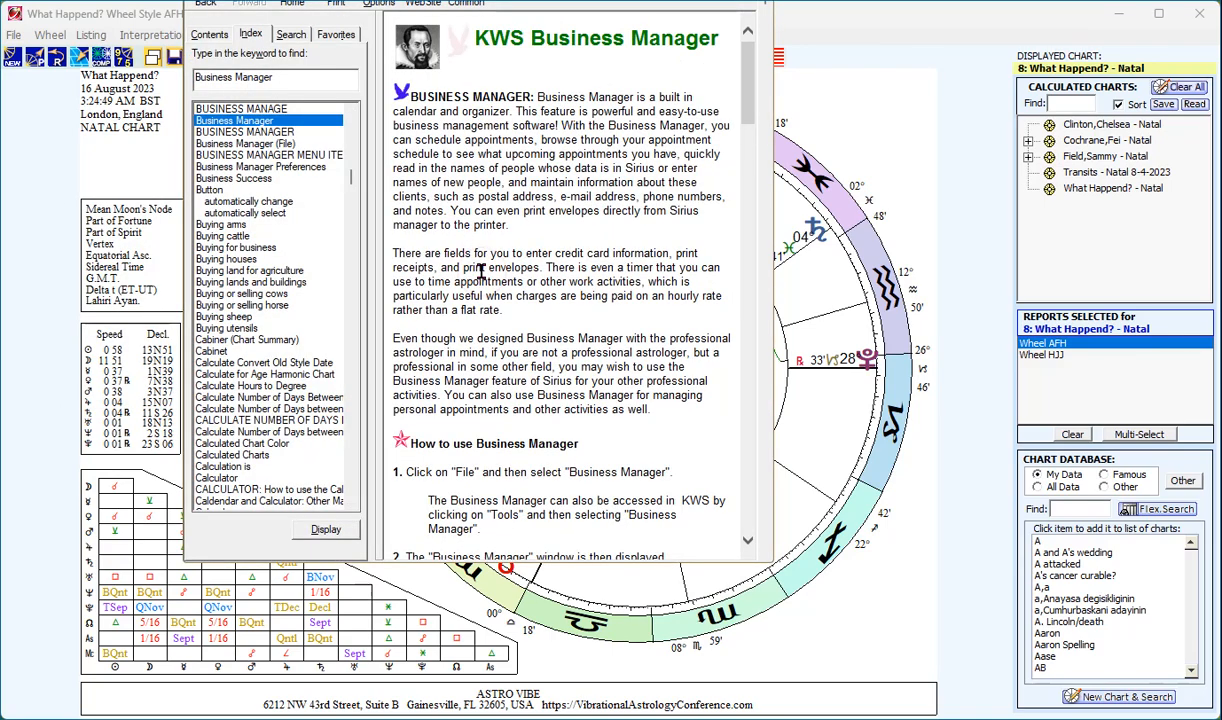
{"action": "scroll", "coordinate": [481, 271], "scroll_direction": "down", "scroll_amount": 10}
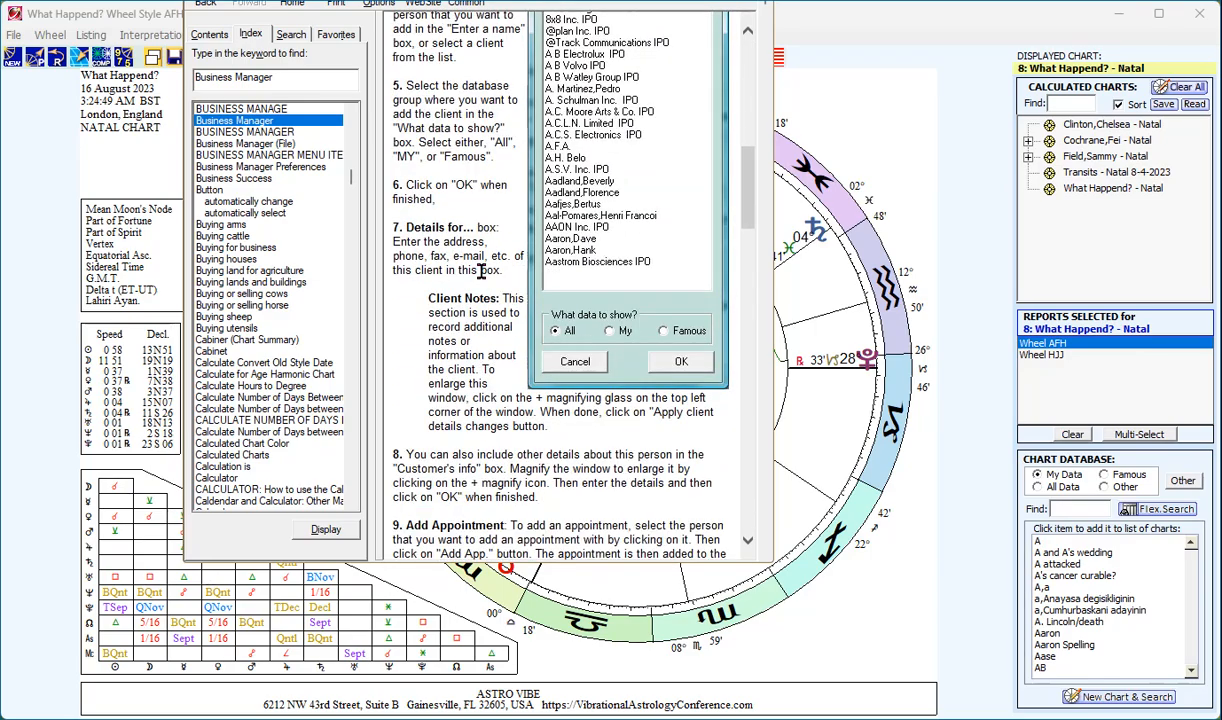
{"action": "scroll", "coordinate": [481, 271], "scroll_direction": "down", "scroll_amount": 15}
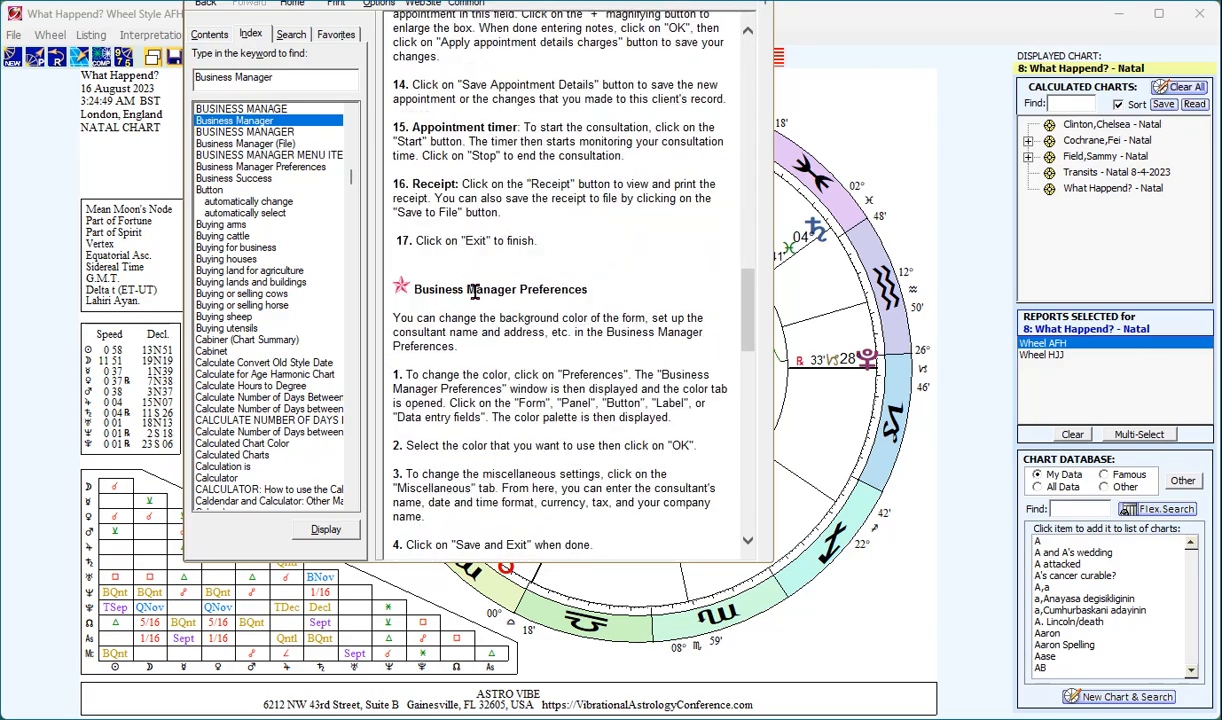
{"action": "scroll", "coordinate": [476, 290], "scroll_direction": "down", "scroll_amount": 15}
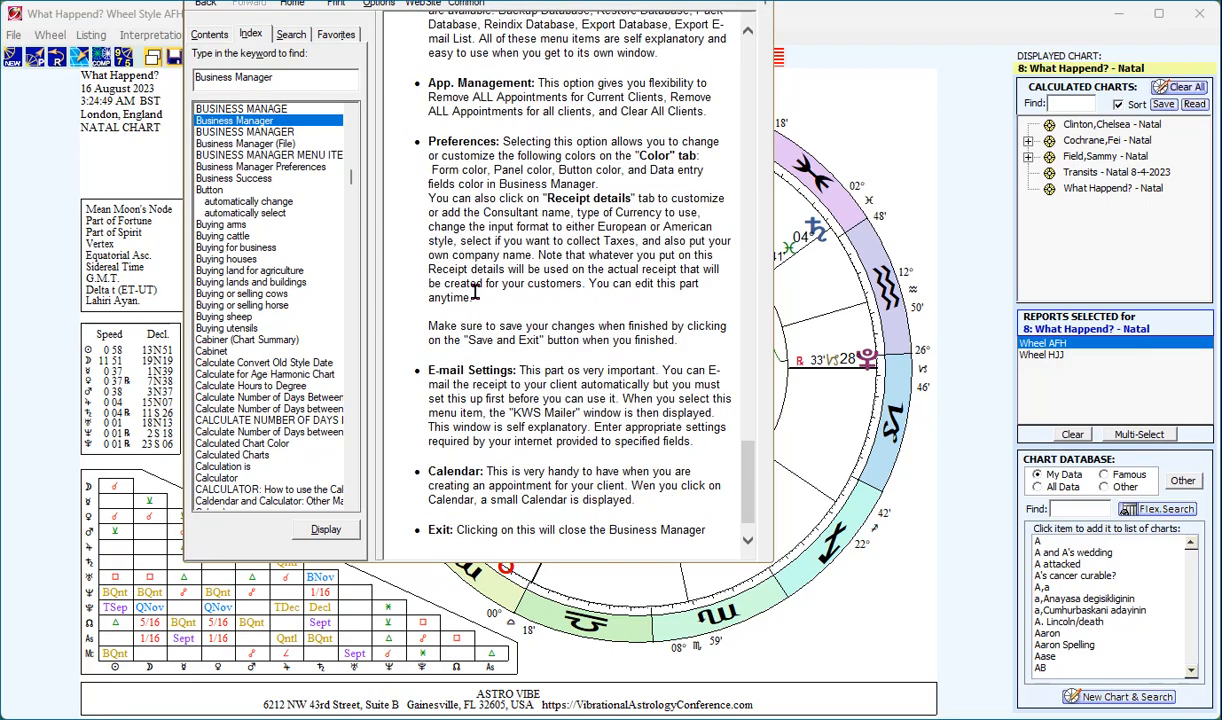
{"action": "scroll", "coordinate": [476, 290], "scroll_direction": "down", "scroll_amount": 2}
{"action": "scroll", "coordinate": [476, 290], "scroll_direction": "up", "scroll_amount": 15}
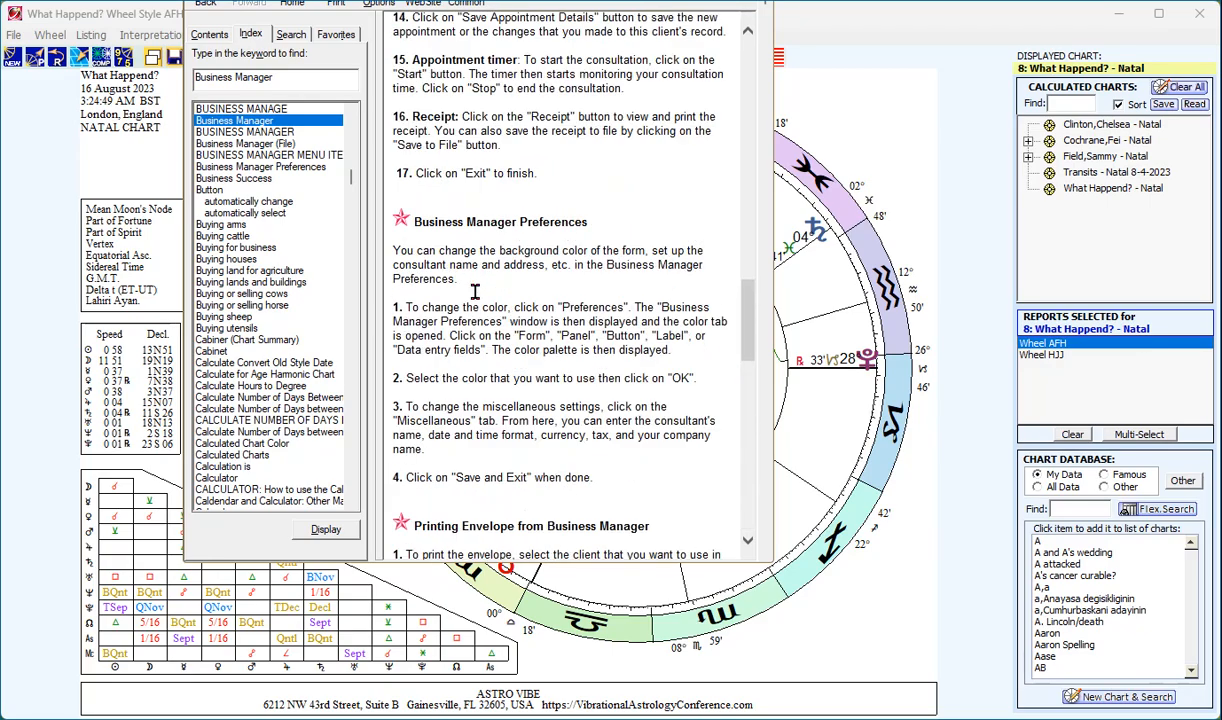
{"action": "scroll", "coordinate": [476, 290], "scroll_direction": "up", "scroll_amount": 7}
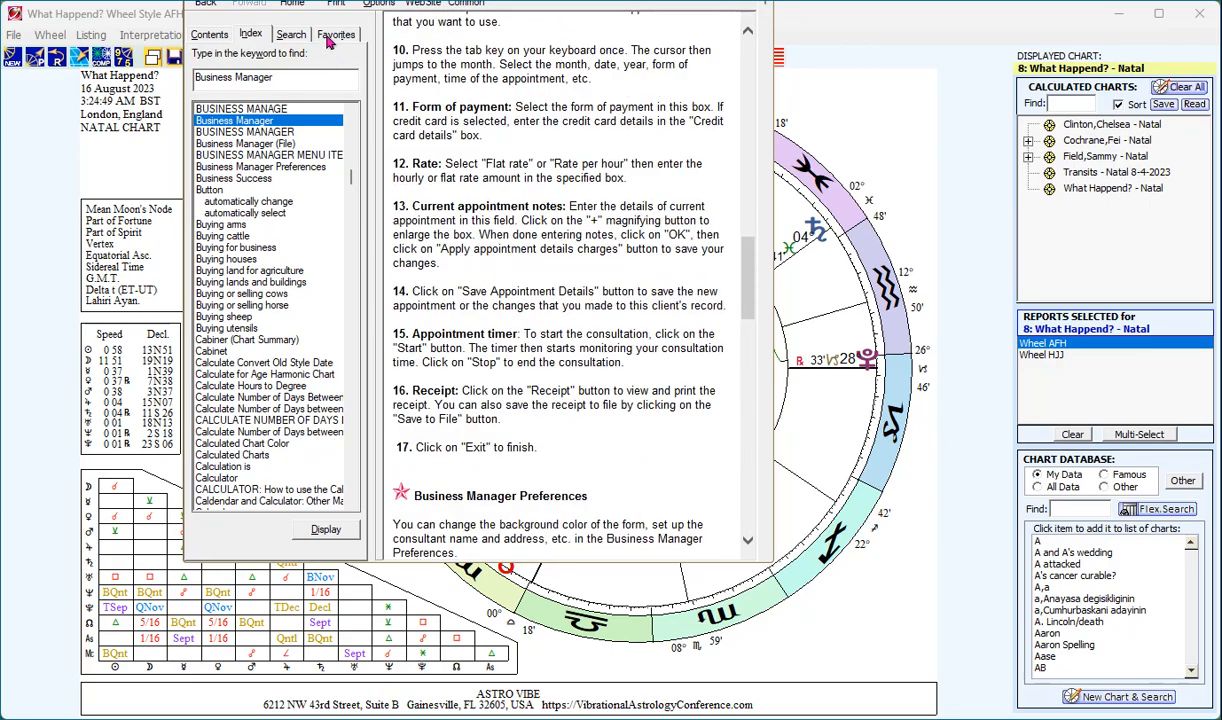
{"action": "left_click_drag", "start_coordinate": [341, 70], "coordinate": [341, 70]}
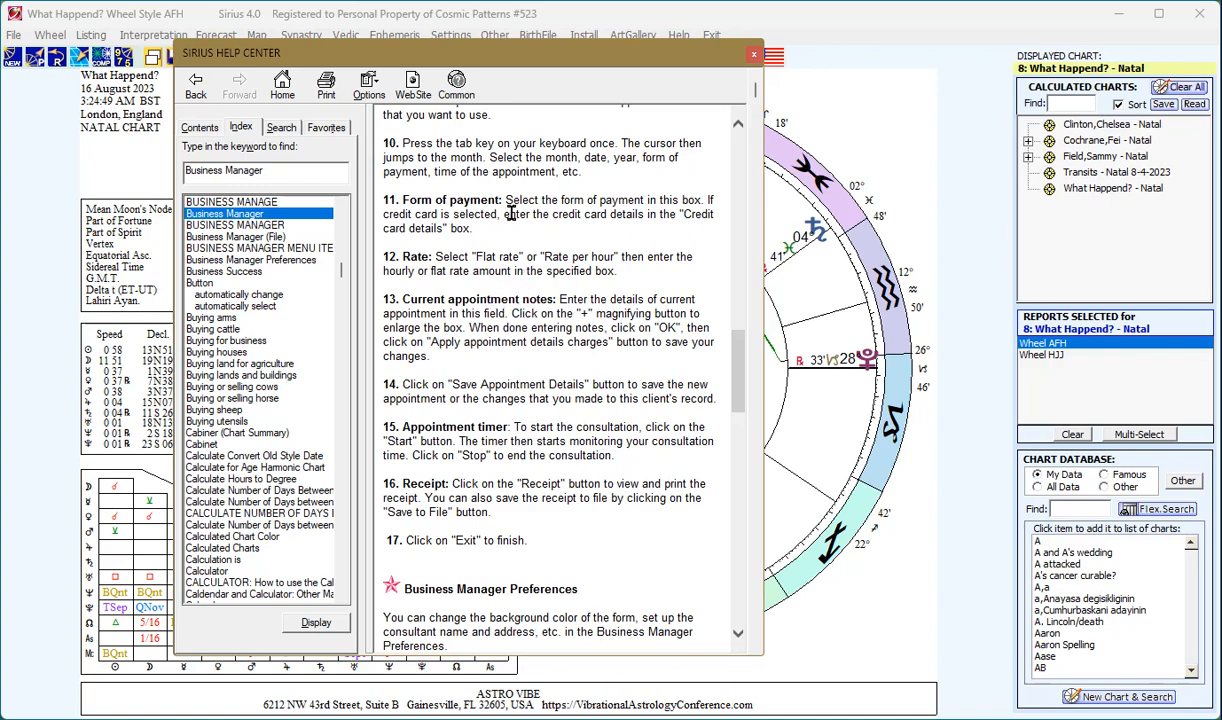
{"action": "left_click", "coordinate": [754, 54]}
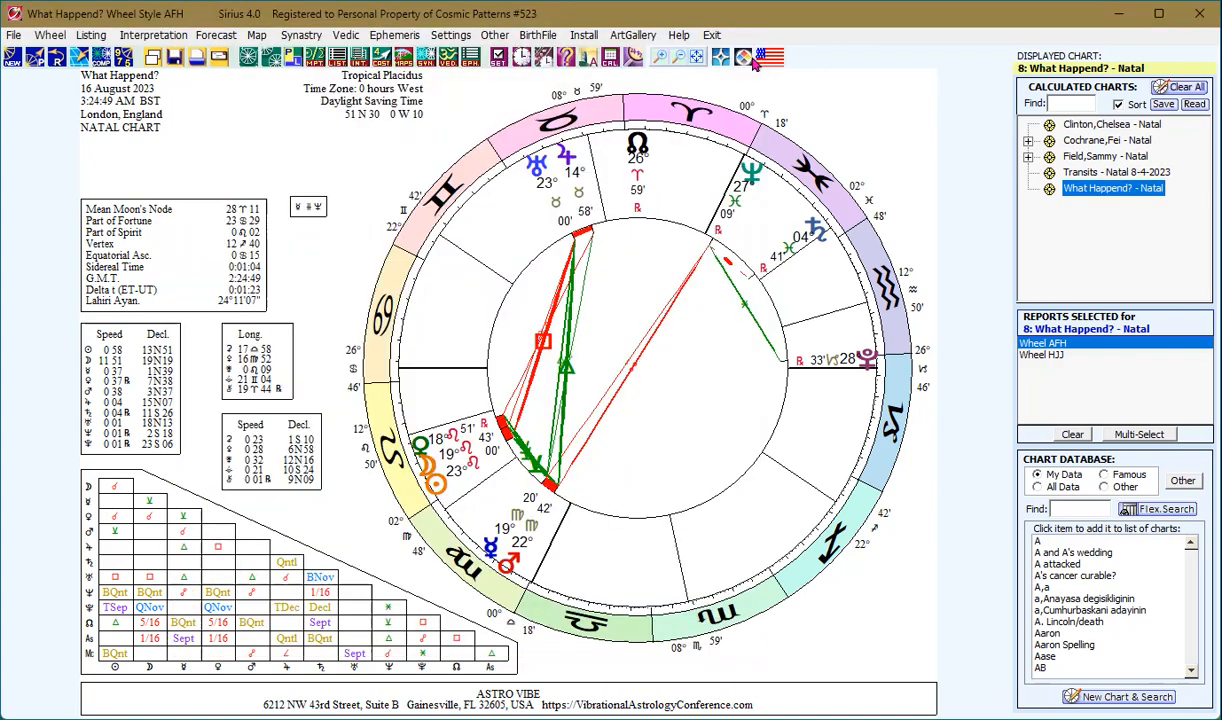